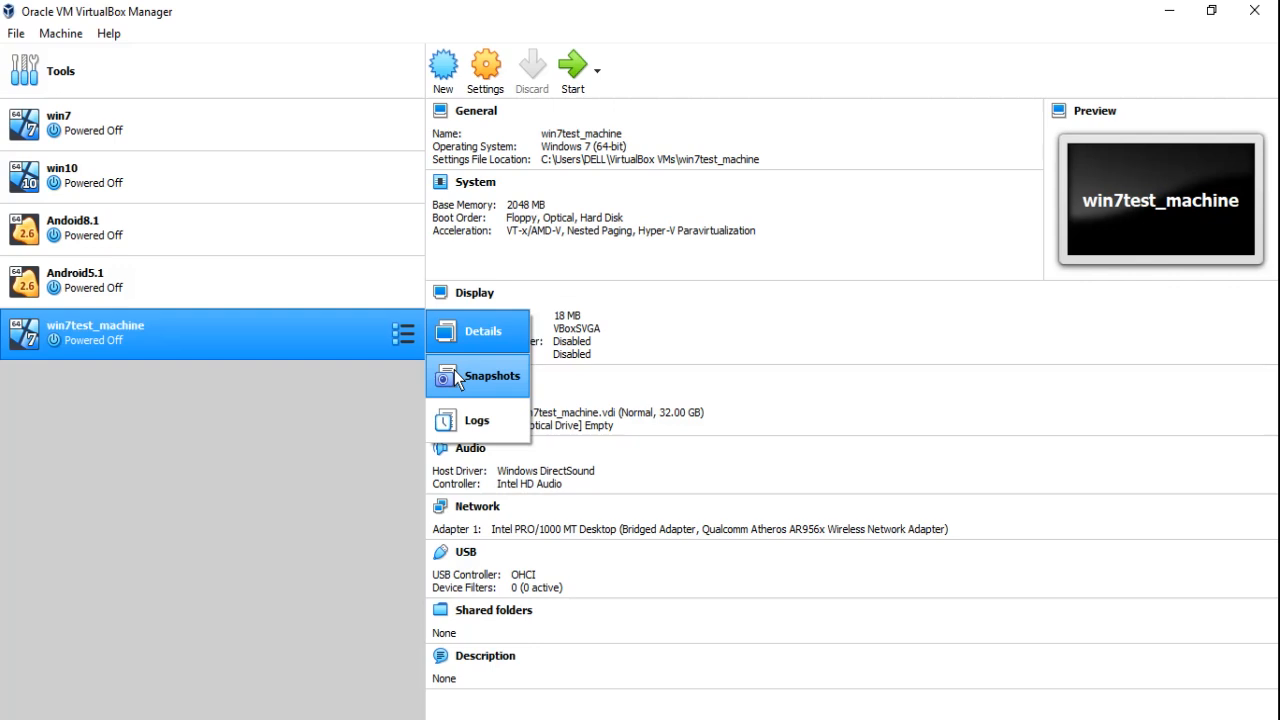
In win7test_machine's Storage settings, load Windows 7 All In One Activated.iso into the empty optical drive and save
click(298, 457)
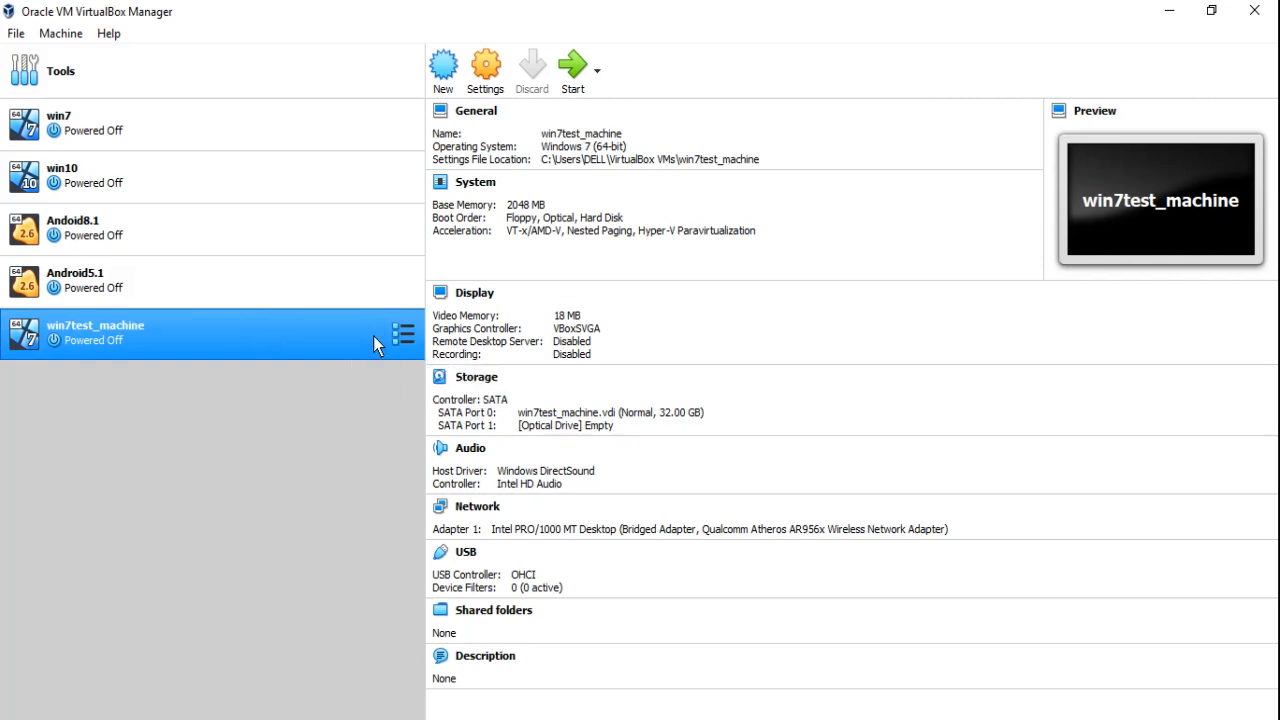
click(482, 76)
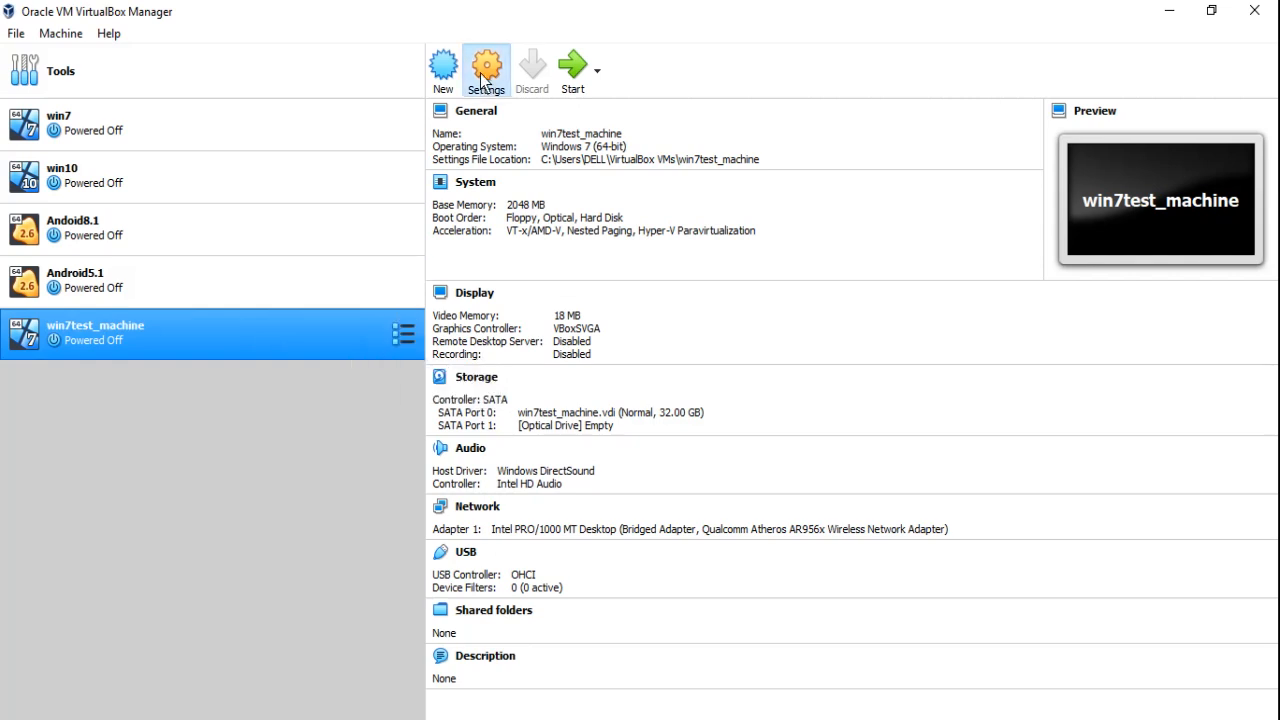
click(409, 266)
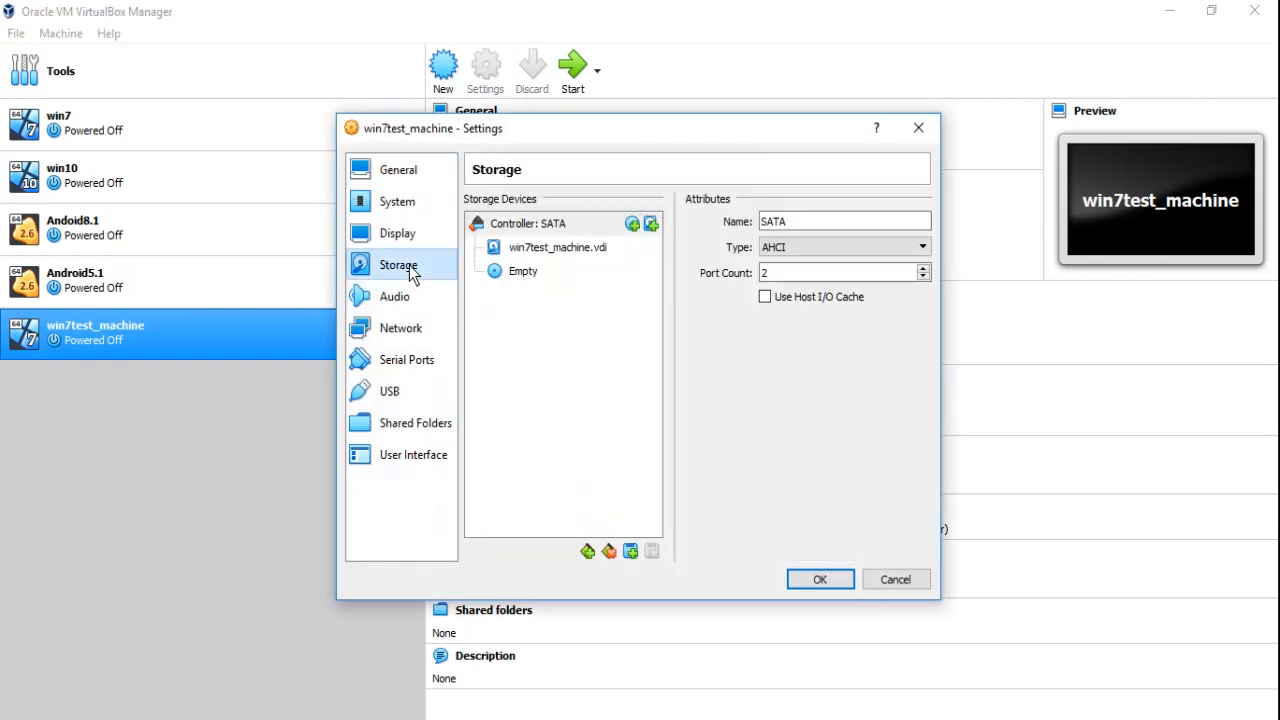
click(521, 271)
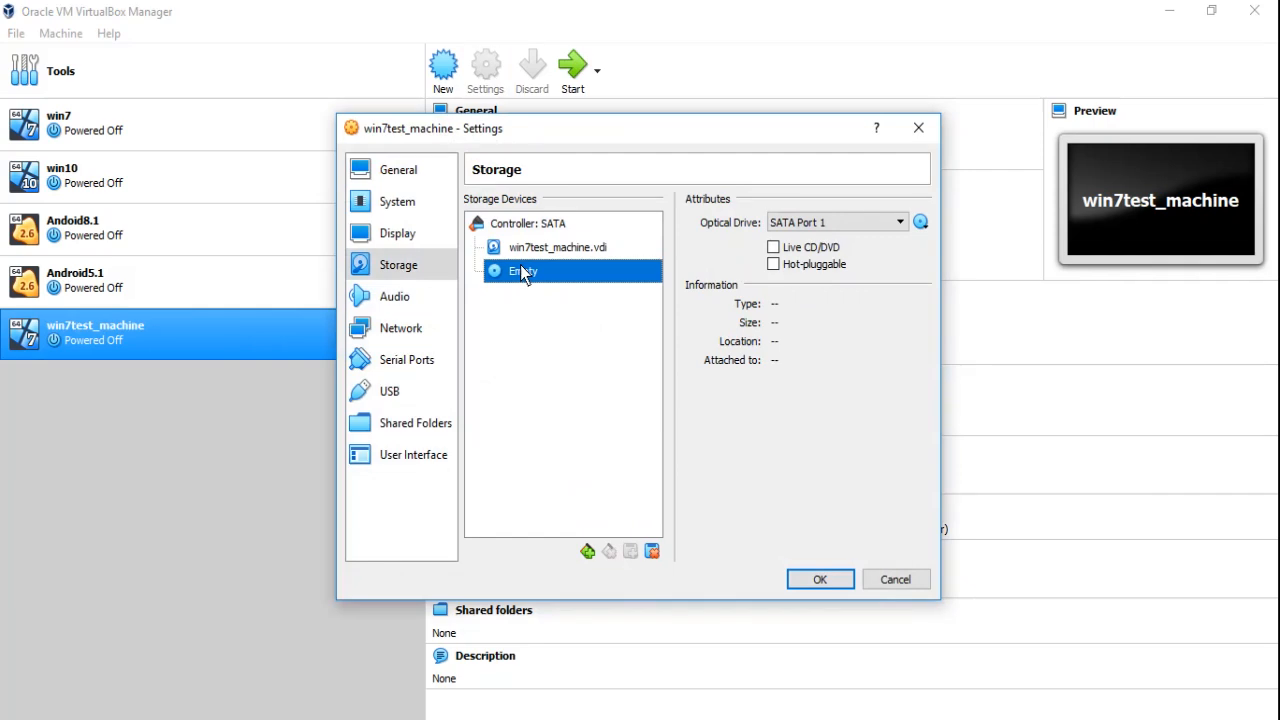
click(920, 222)
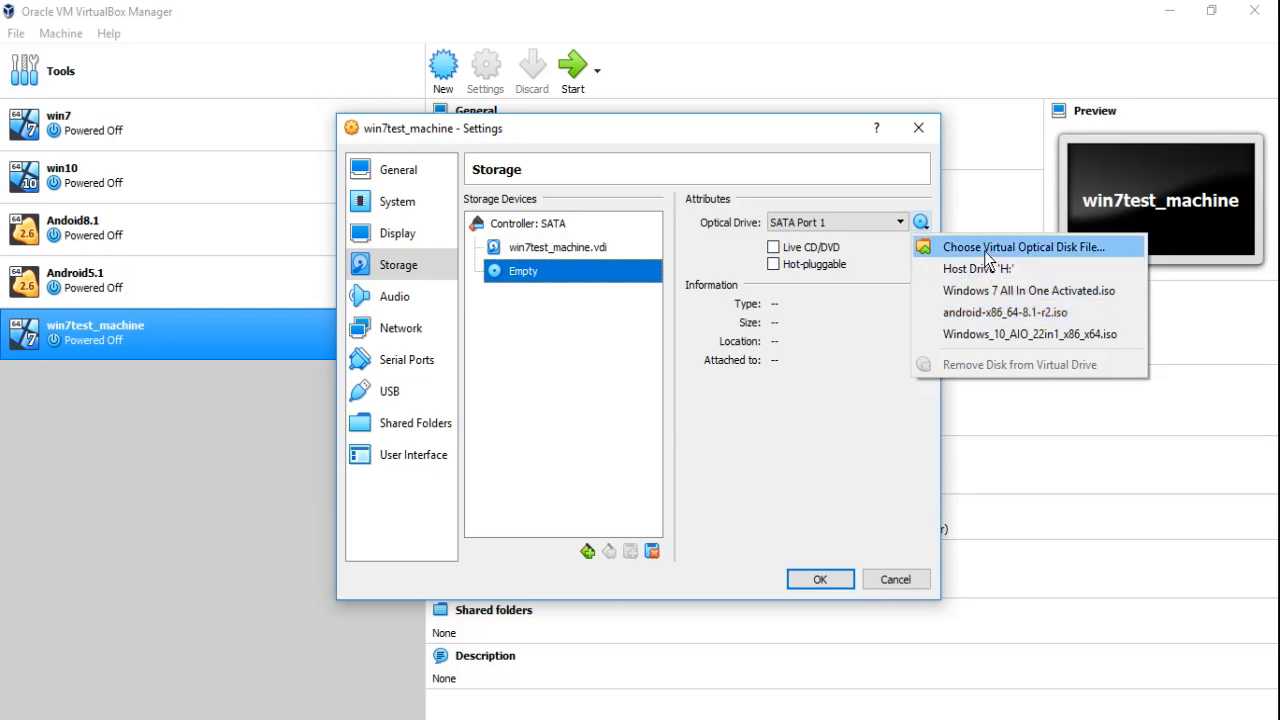
click(983, 289)
click(818, 580)
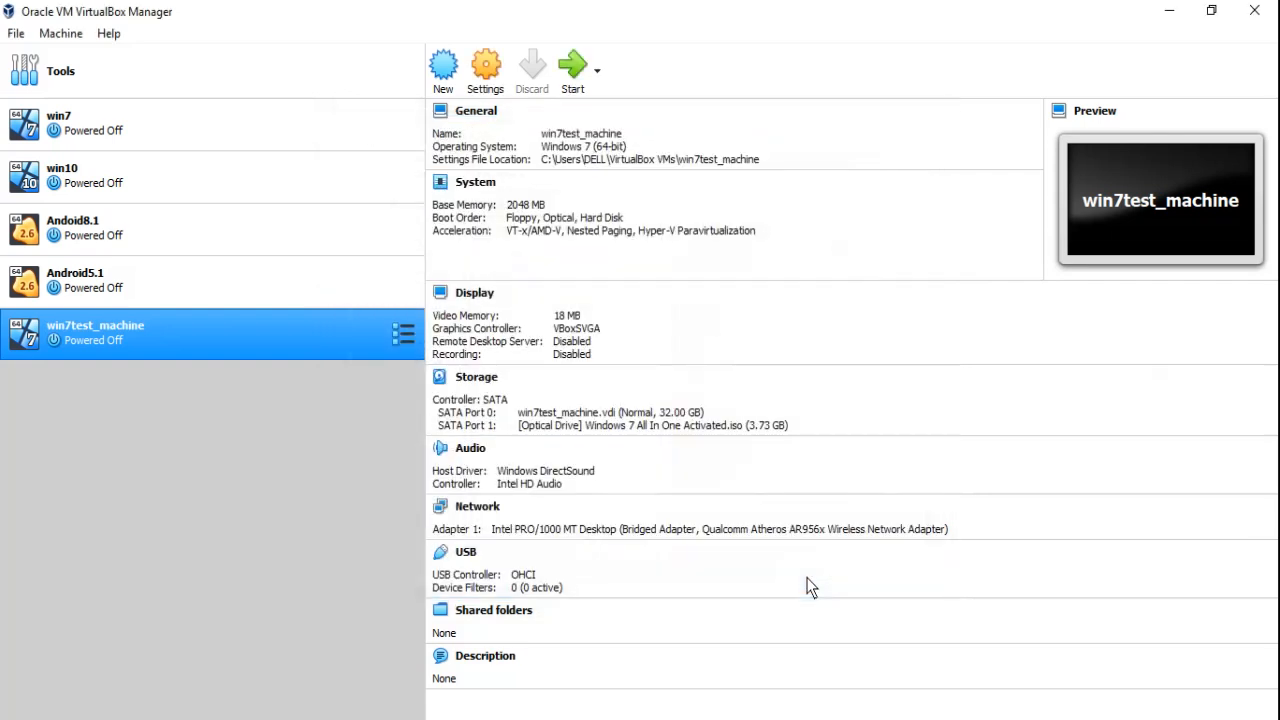
Boot win7test_machine from the Windows 7 disc and maximize its window
click(563, 74)
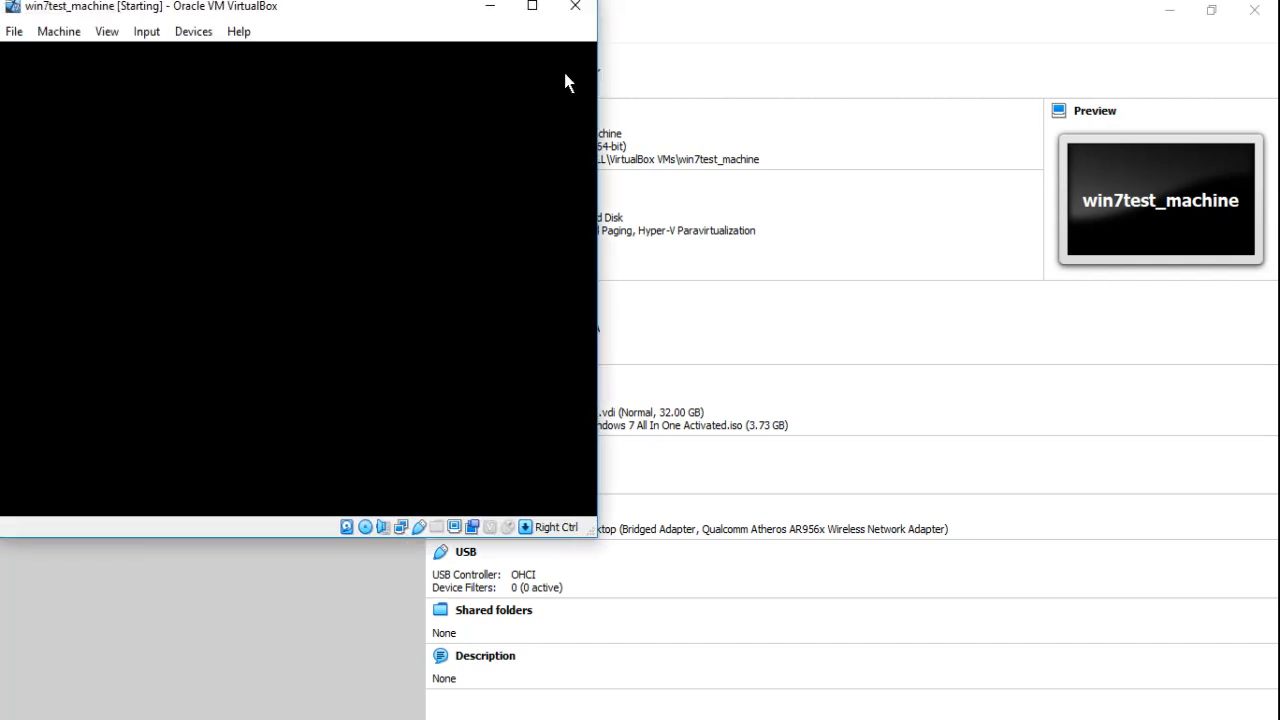
click(532, 6)
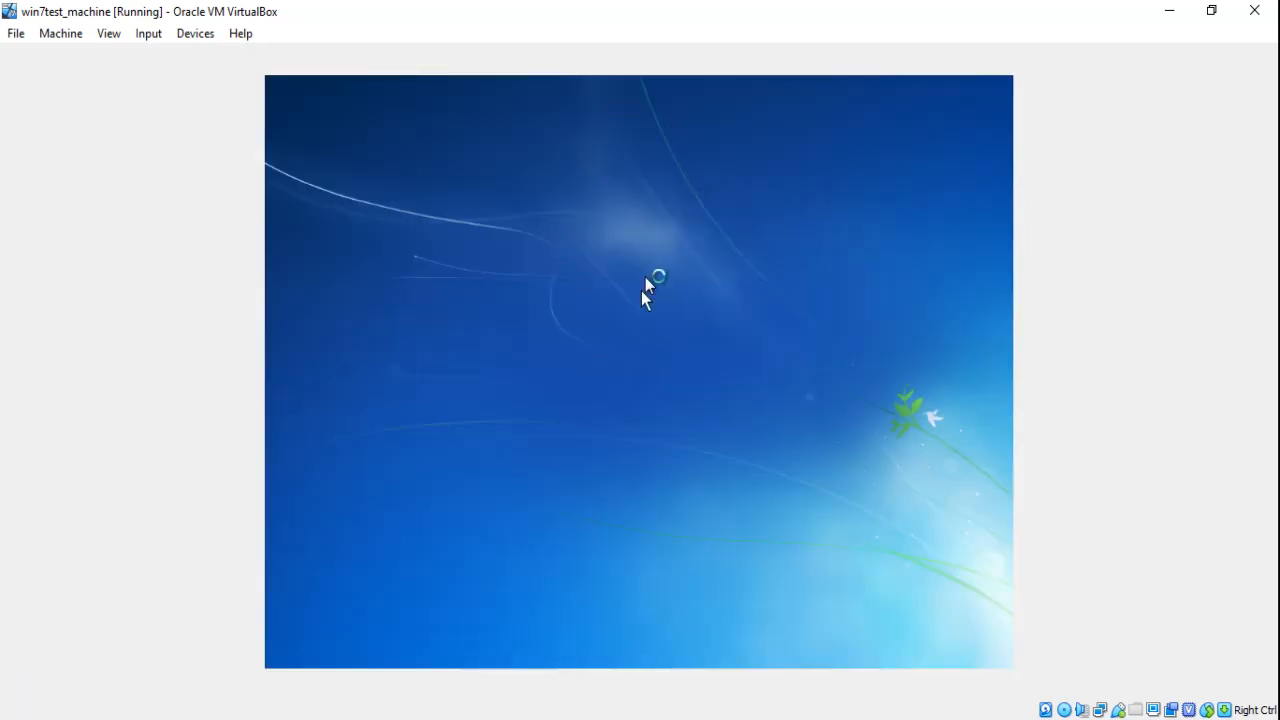
Switch the guest display to Scaled Mode, maximize the window, and keep the English language settings
click(109, 38)
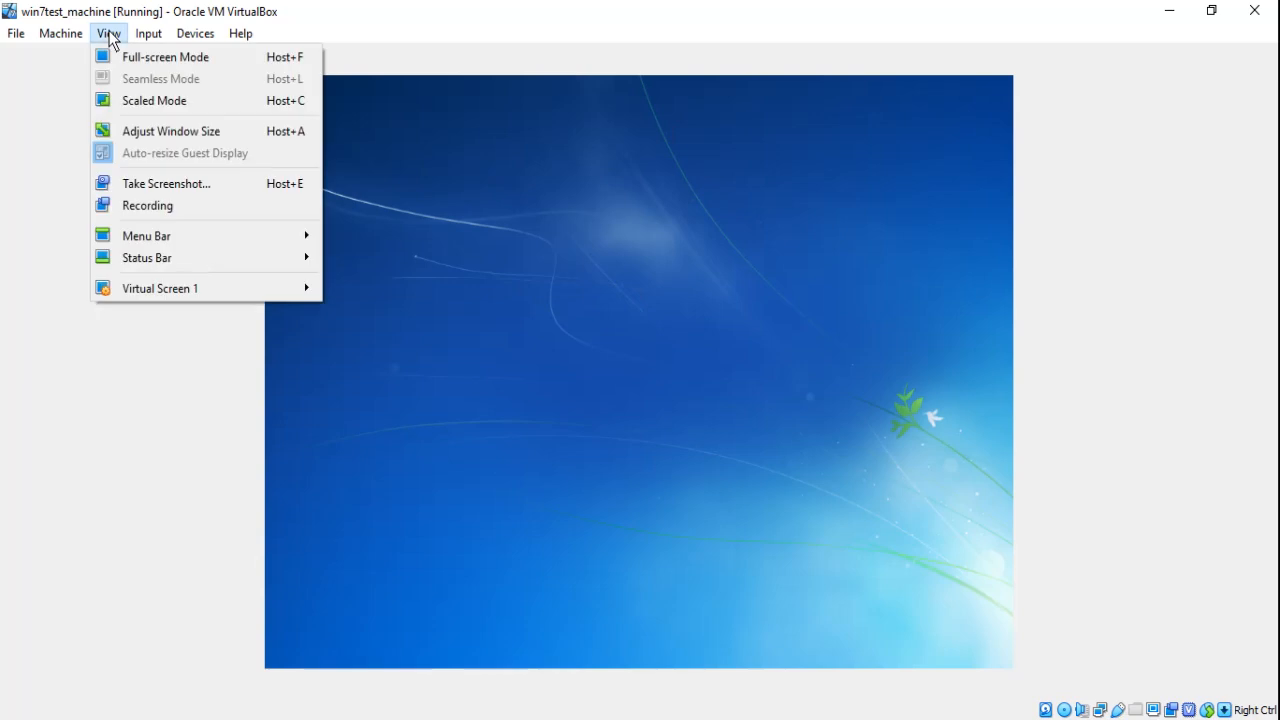
click(149, 100)
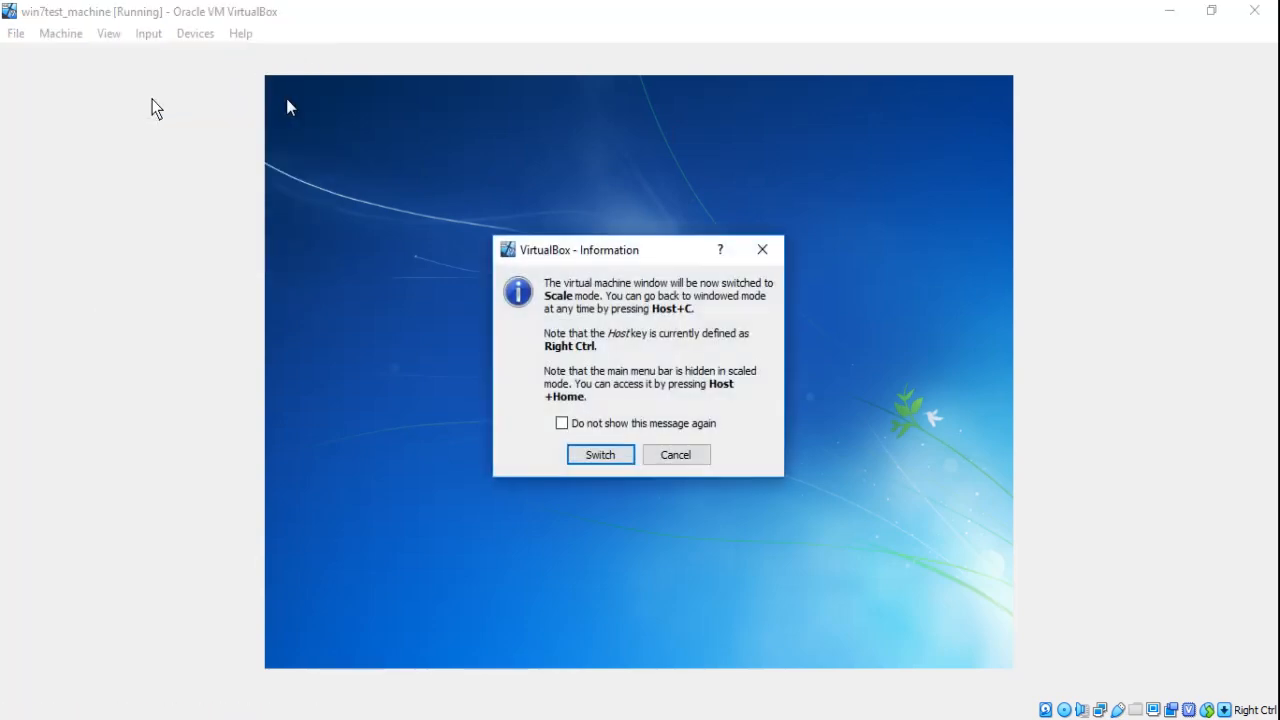
click(600, 458)
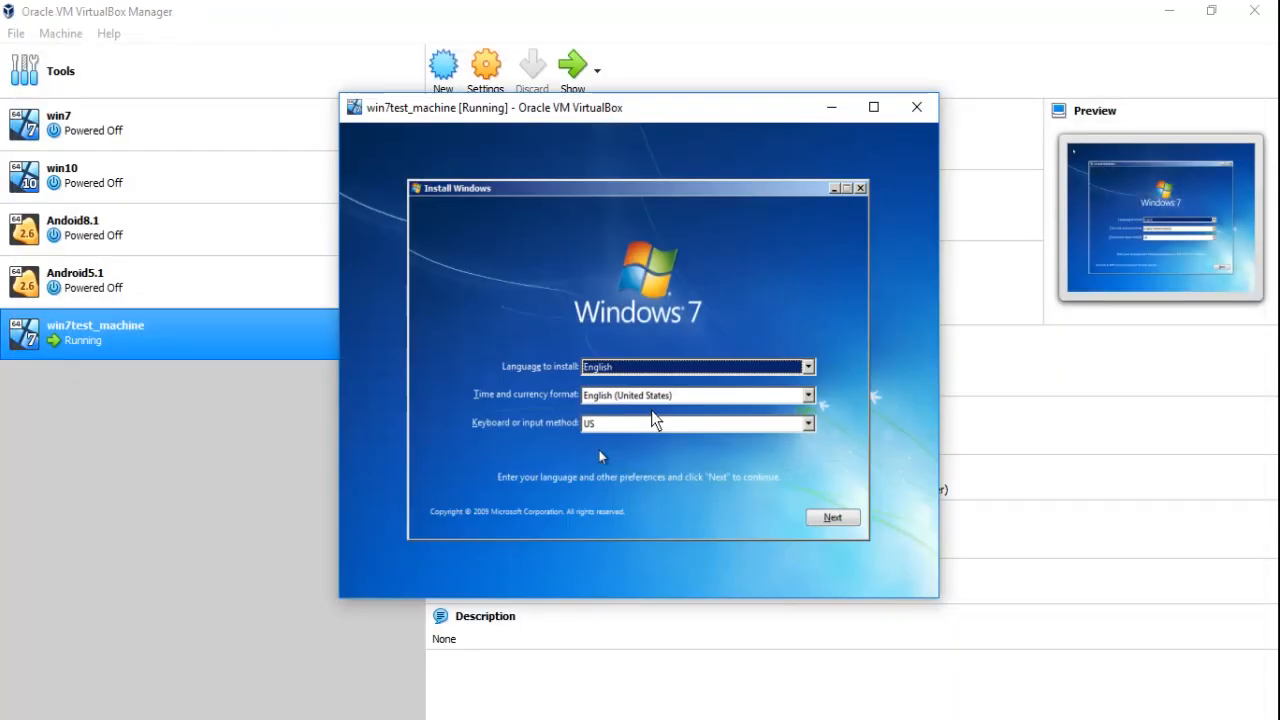
click(874, 108)
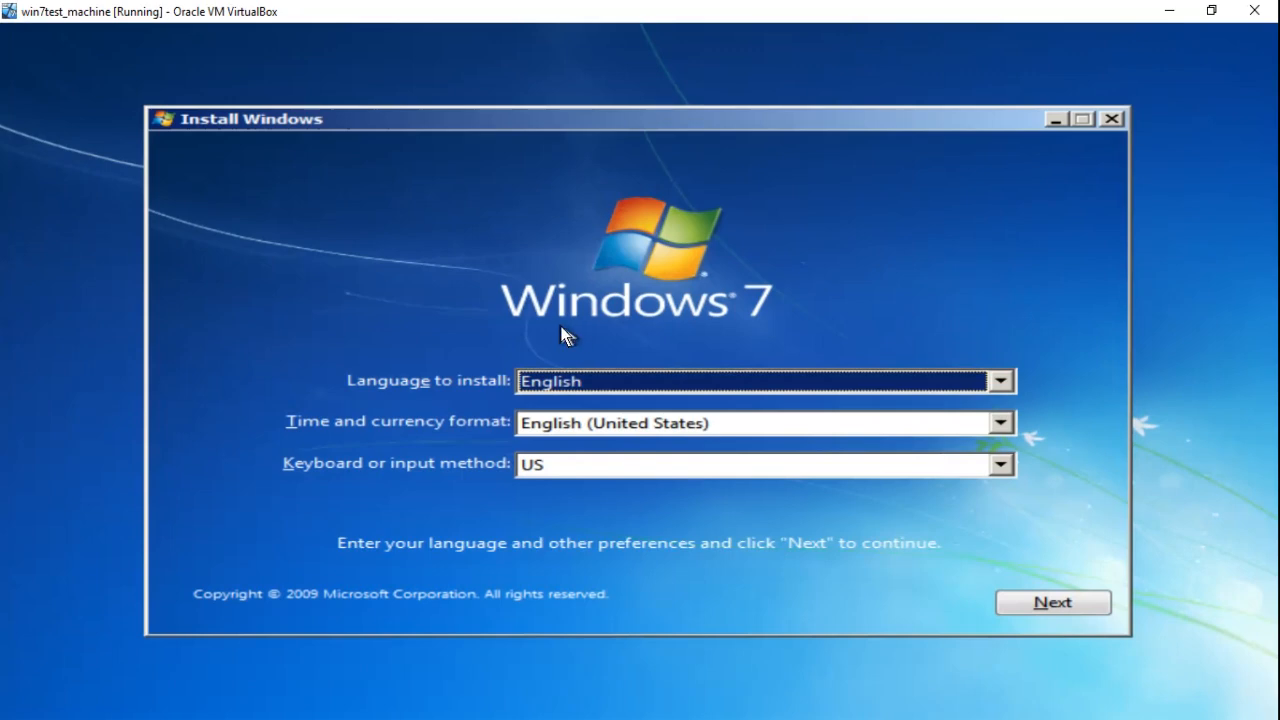
click(1016, 599)
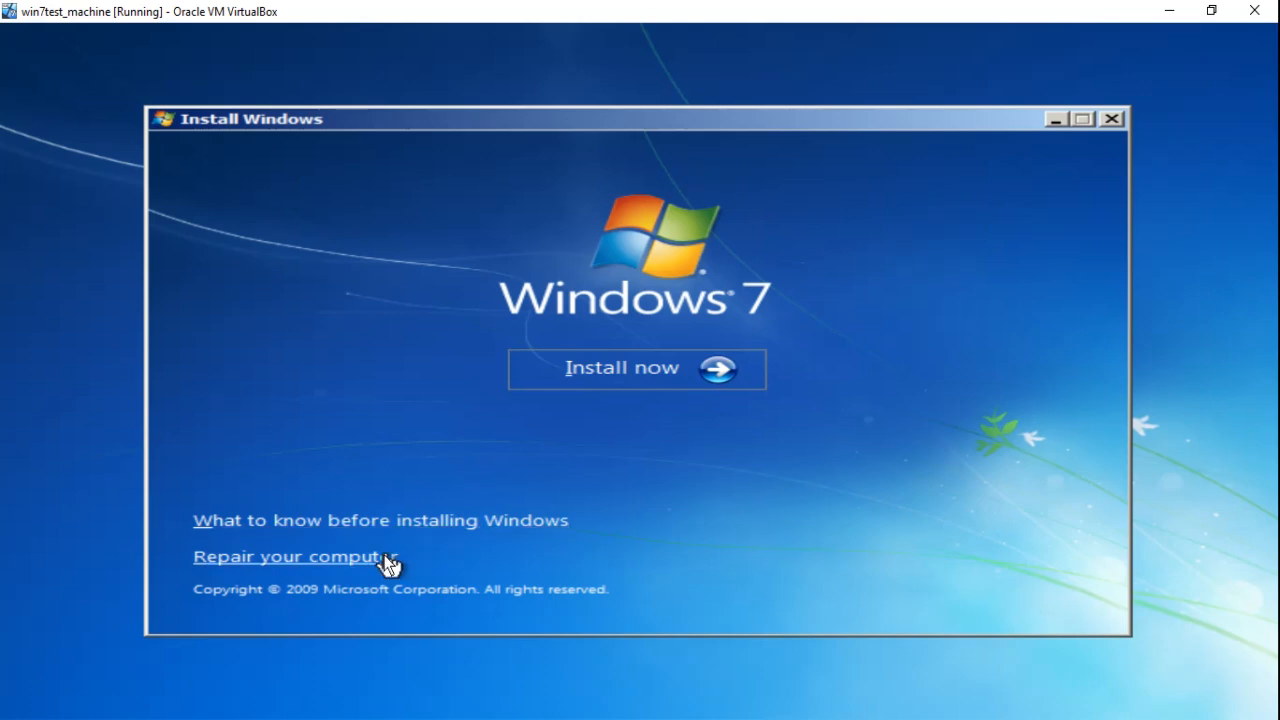
Begin a Custom (advanced) install of Windows 7 HomeBasic x64 onto Disk 0, accepting the license terms
click(688, 371)
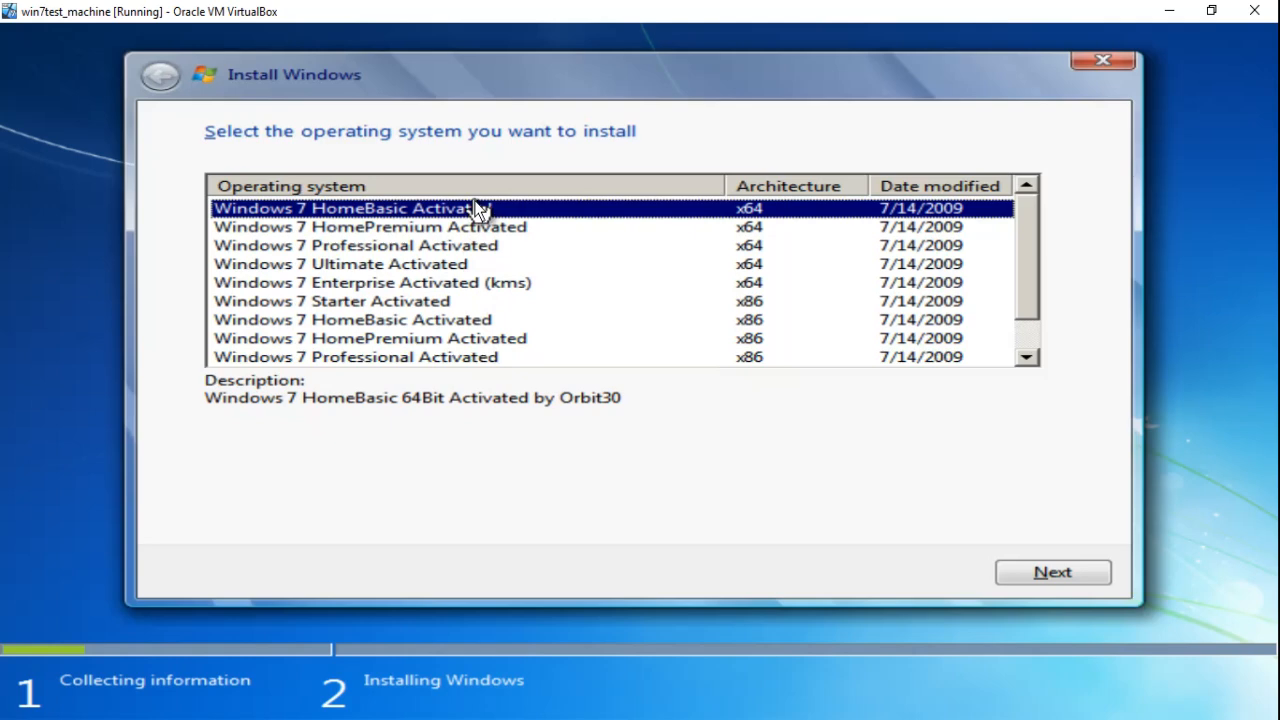
click(1020, 577)
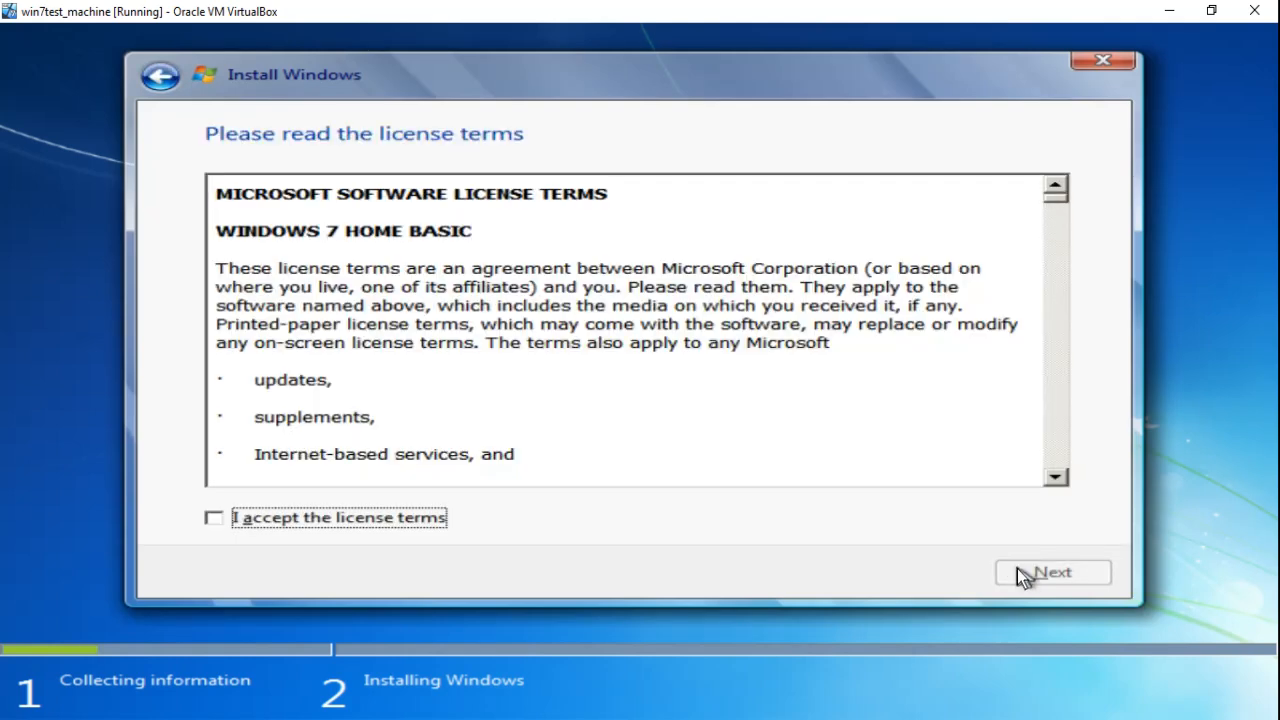
click(391, 520)
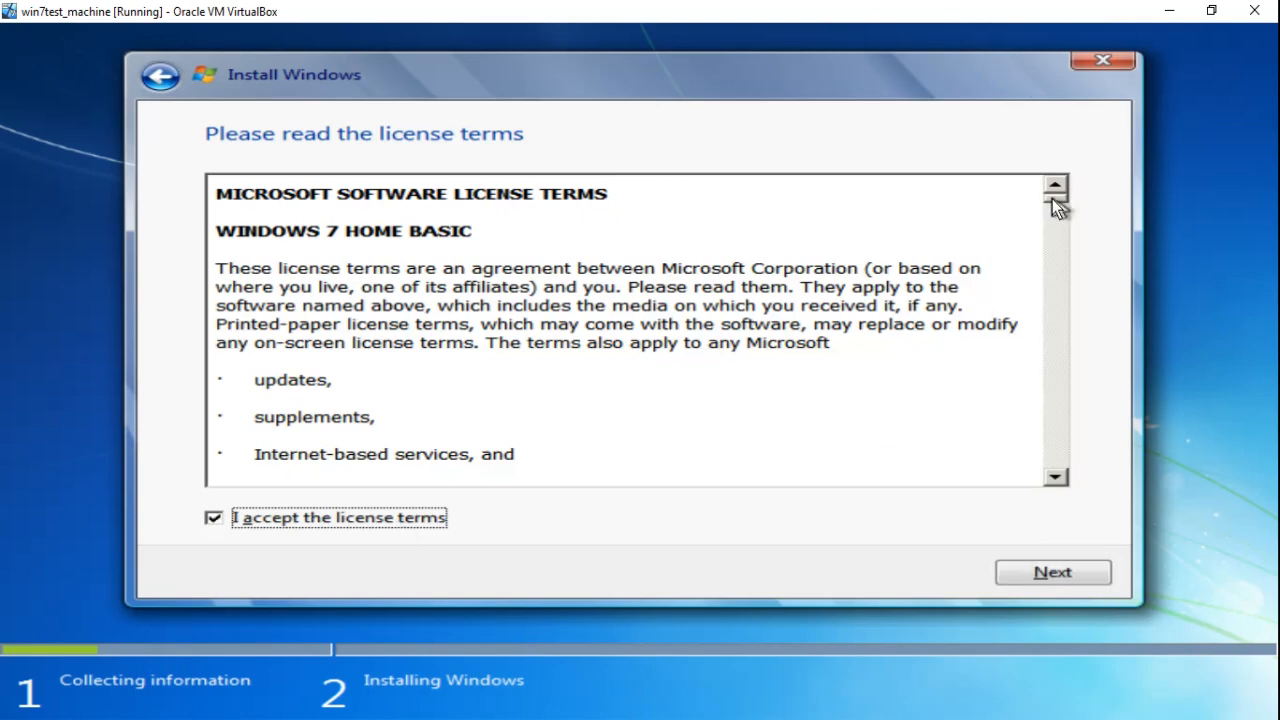
drag(1052, 199, 1057, 552)
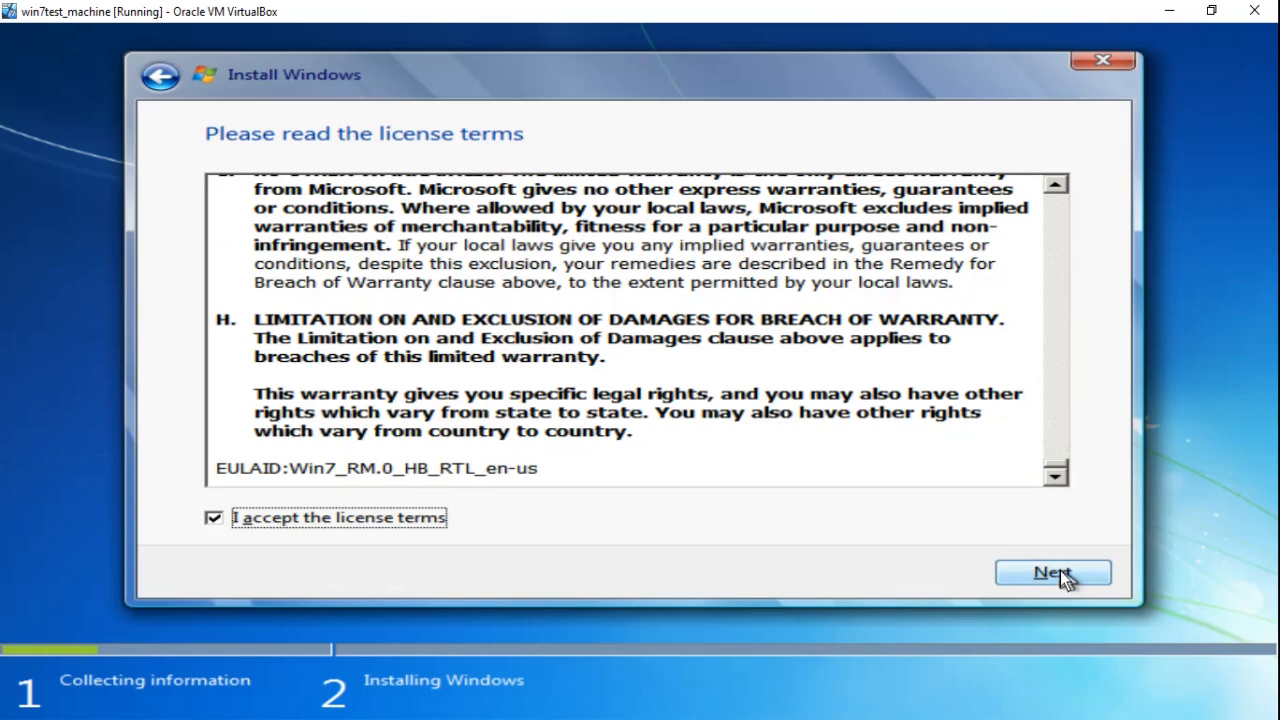
click(1060, 572)
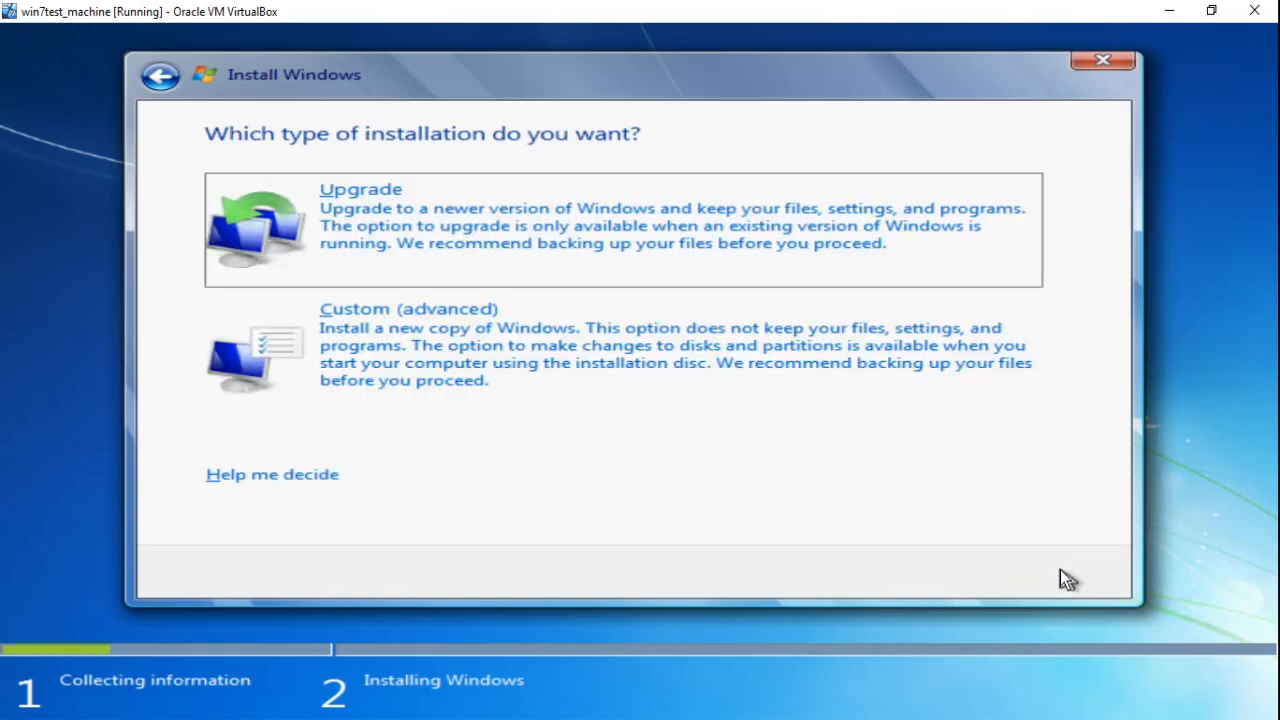
click(655, 346)
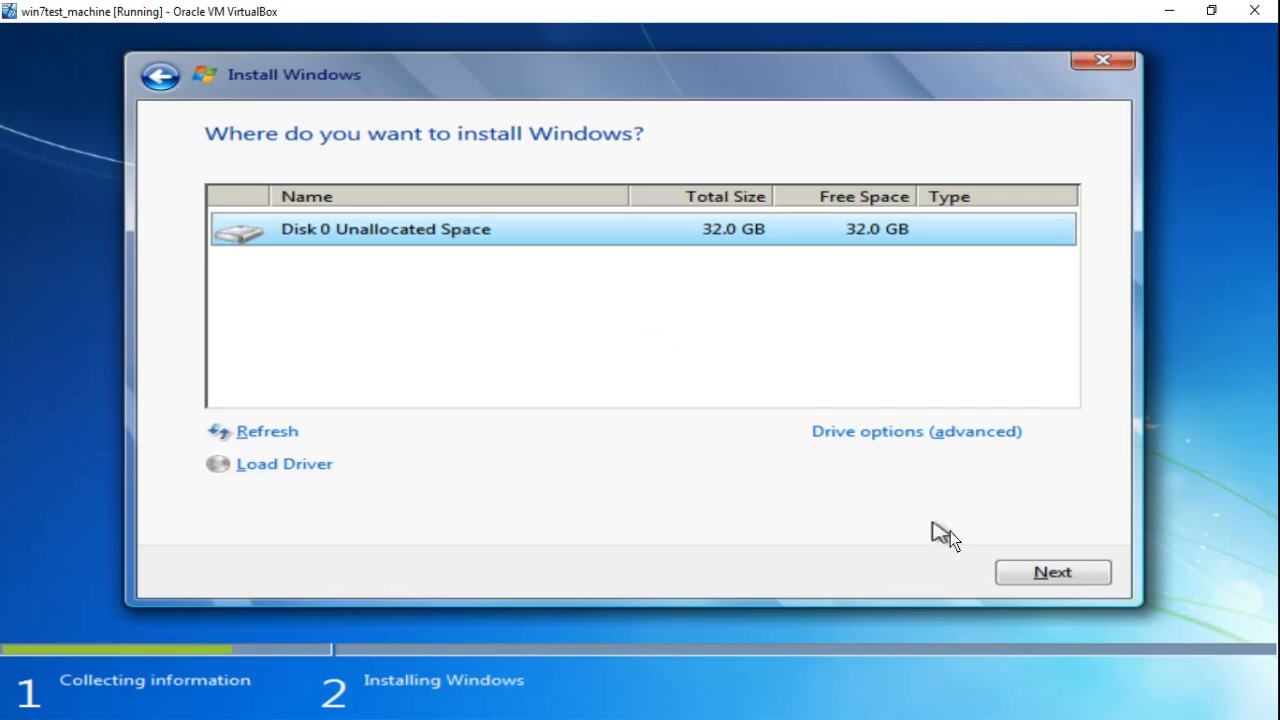
click(1015, 572)
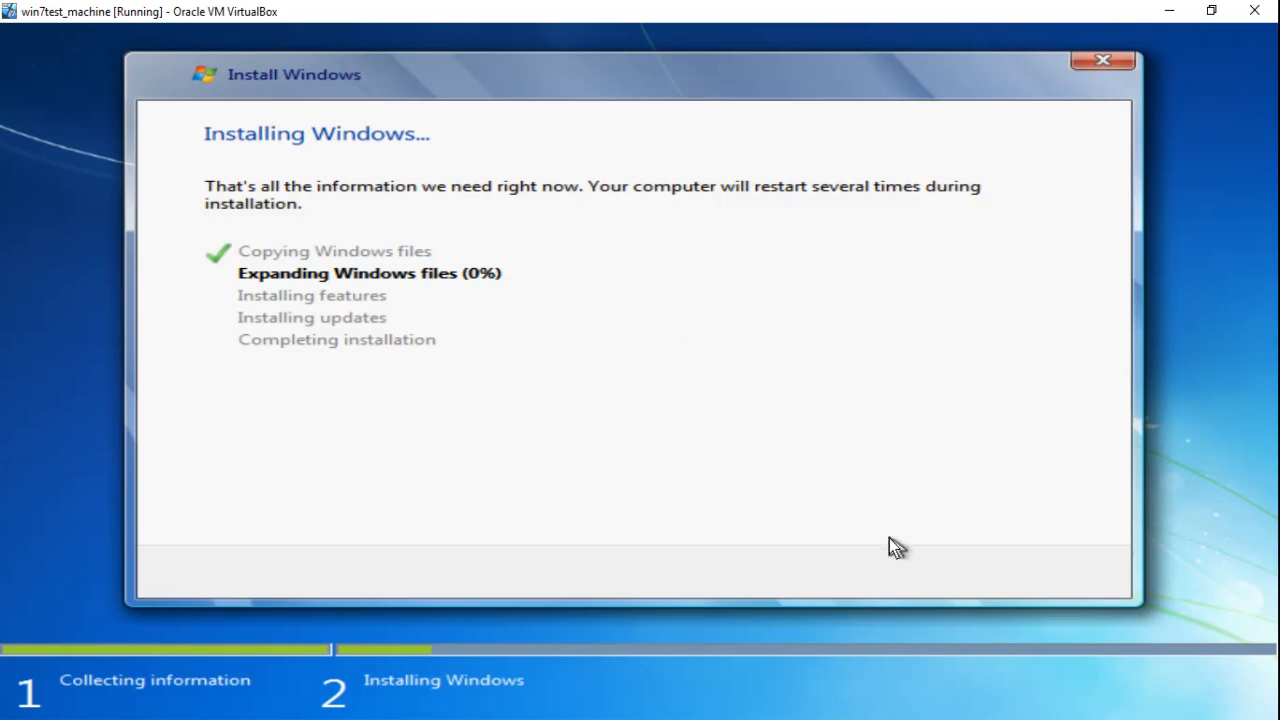
Maximize the VM window and enter the account's user name, which also fills the computer name
click(1090, 719)
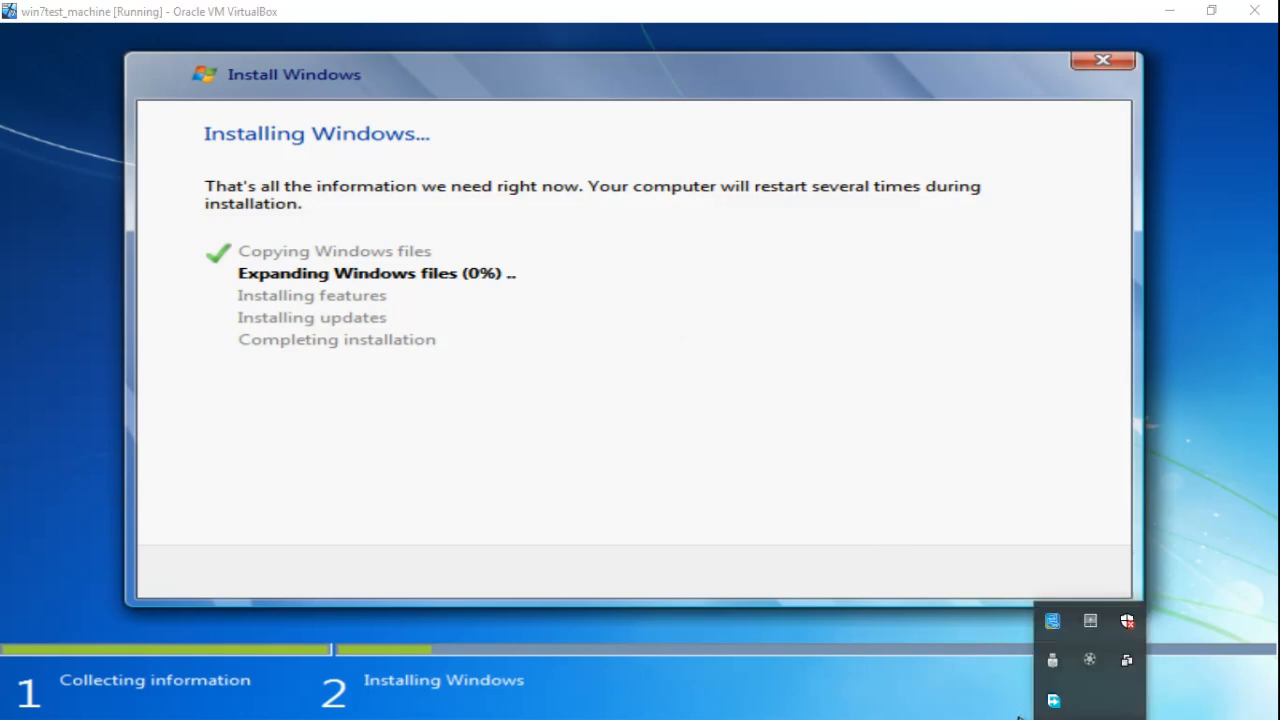
click(1087, 669)
click(1157, 672)
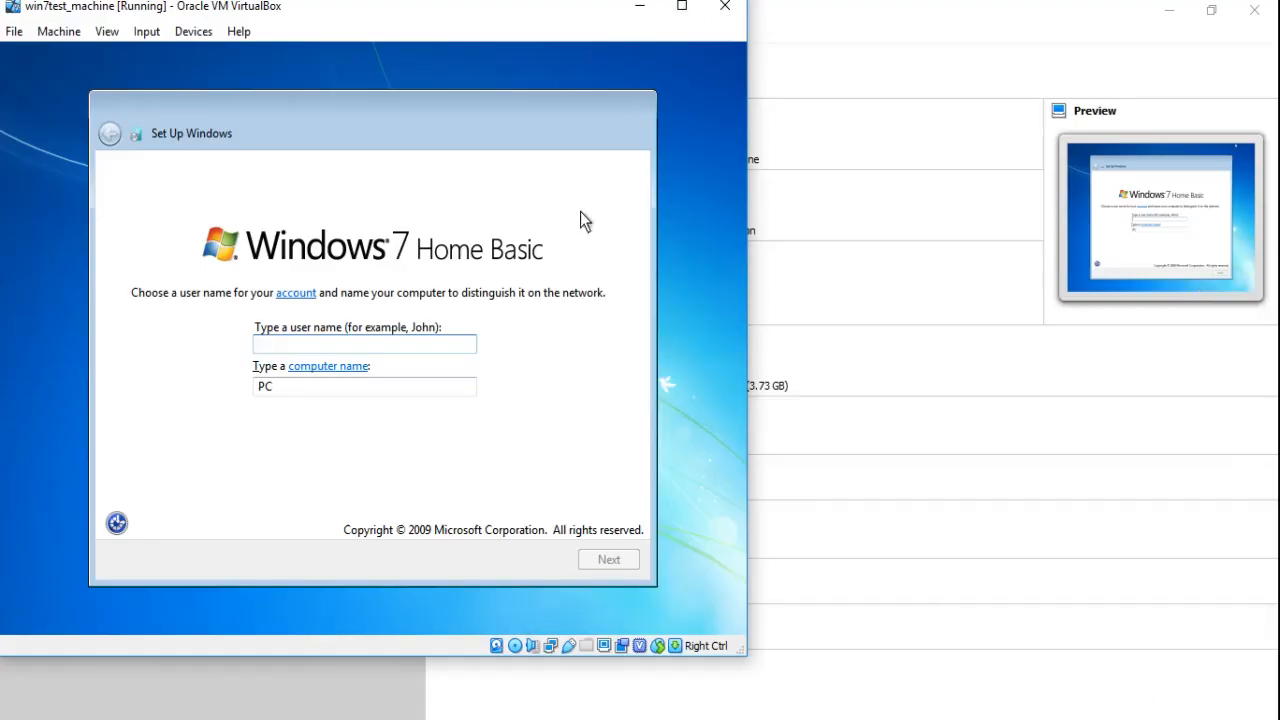
click(680, 8)
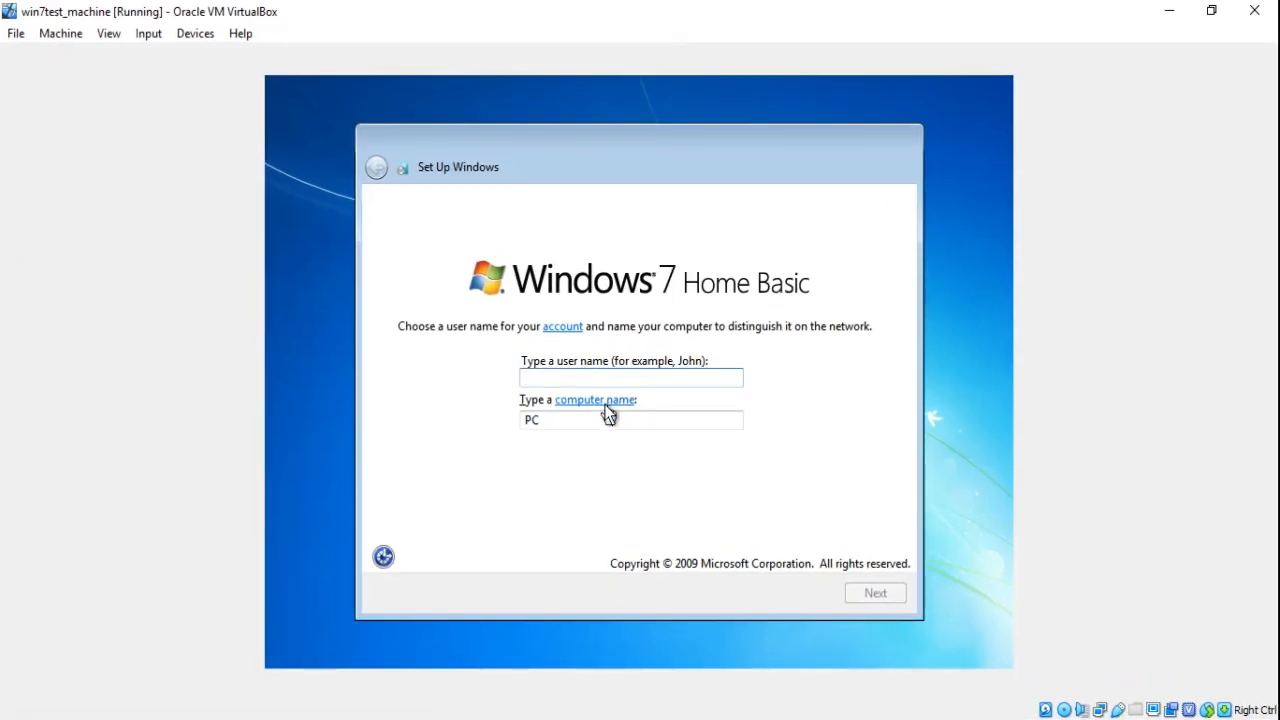
text(shubham)
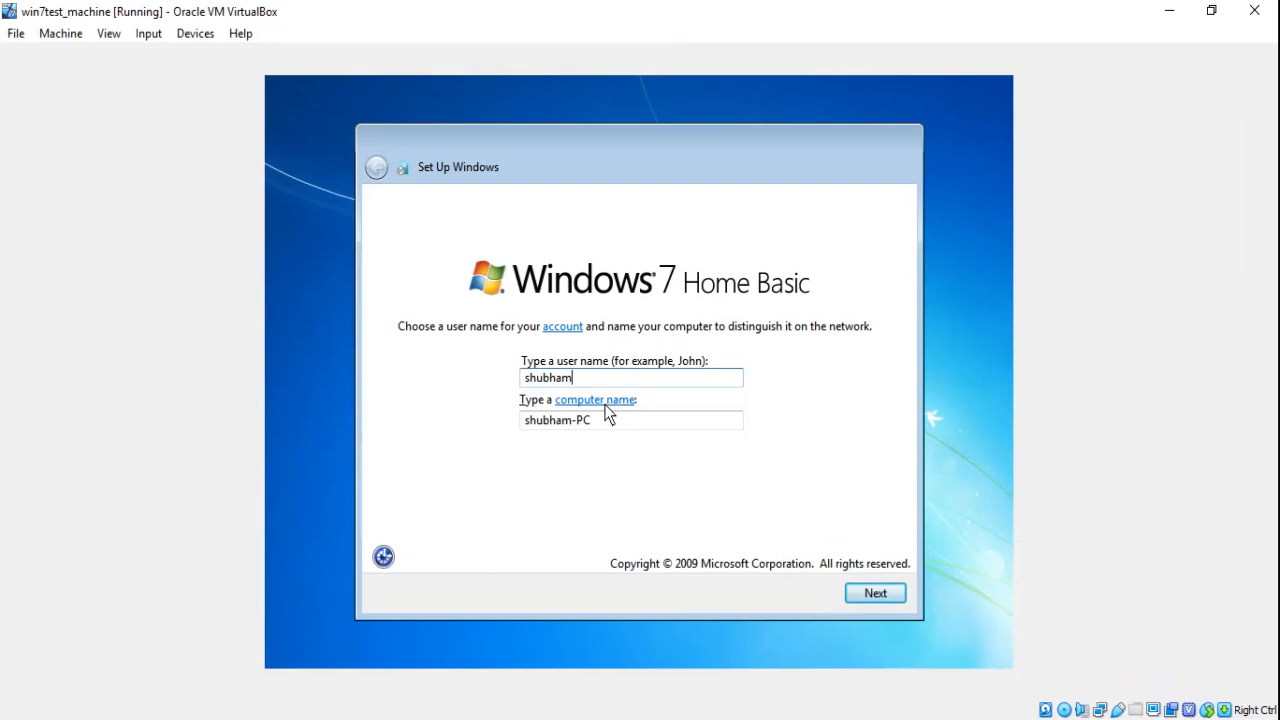
key(Return)
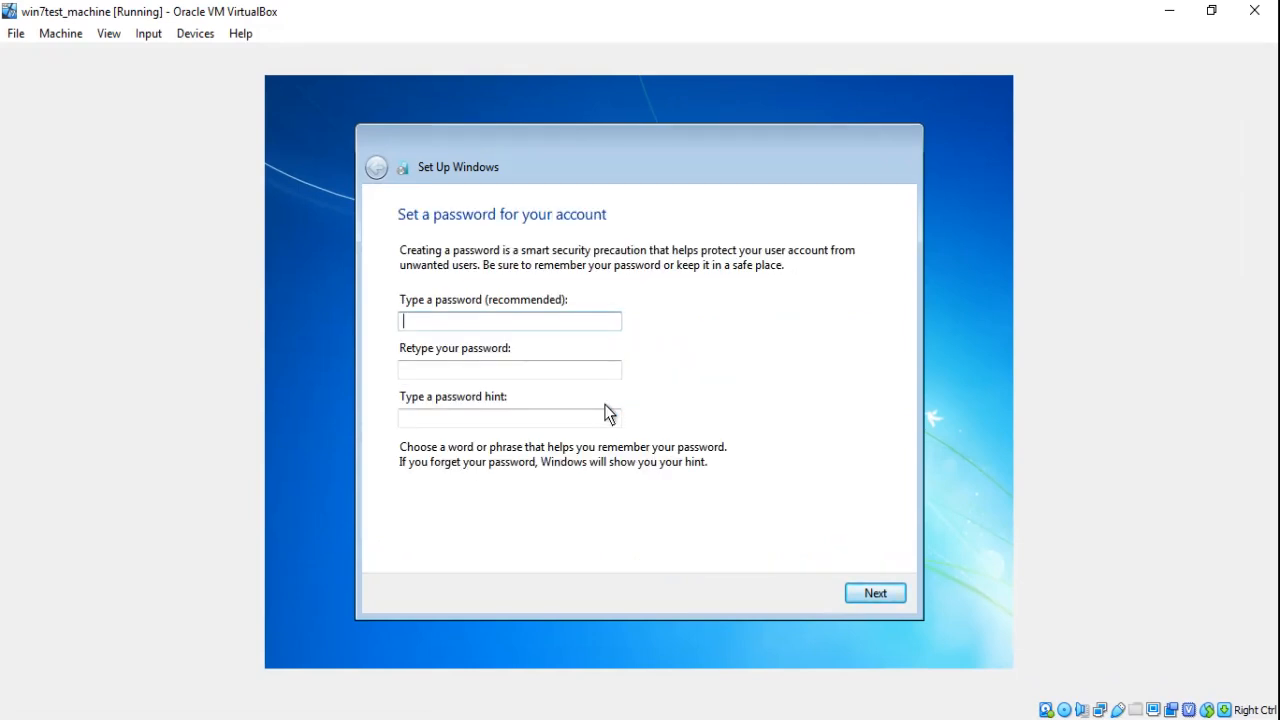
Set the account password, retype it to confirm, and add a password hint
text(123456)
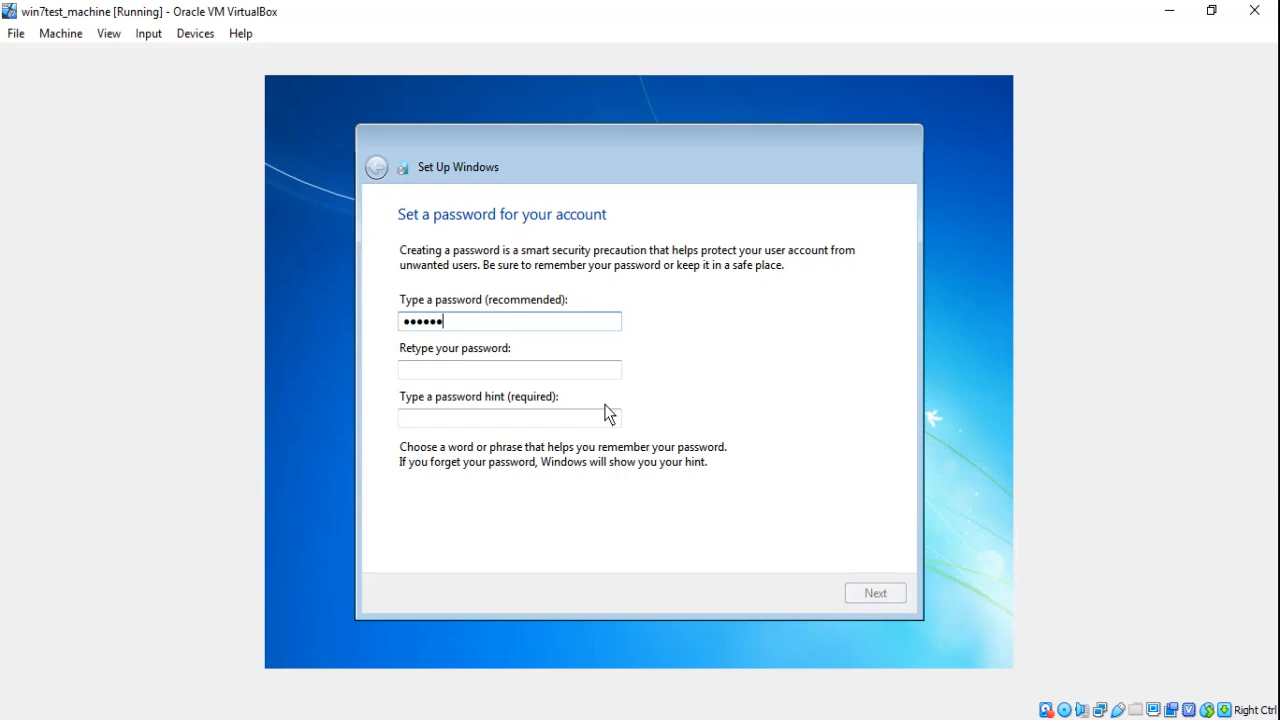
key(Tab)
text(123456)
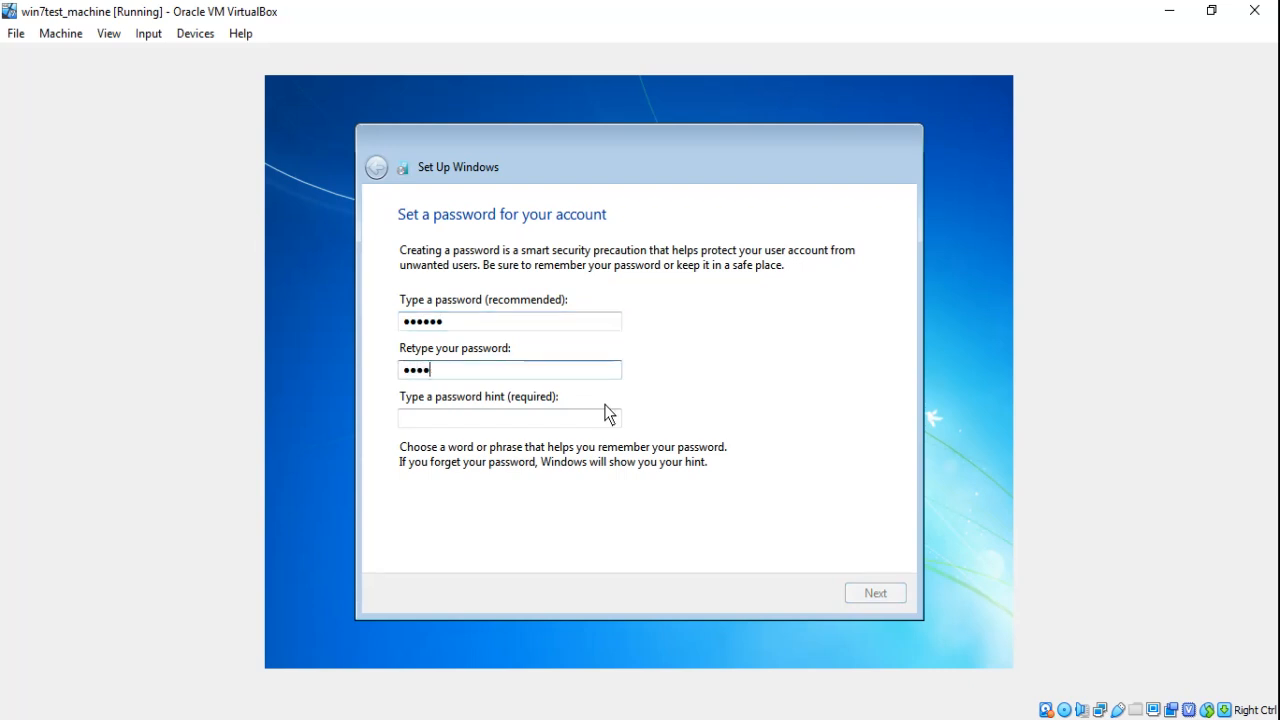
key(Tab)
text(1)
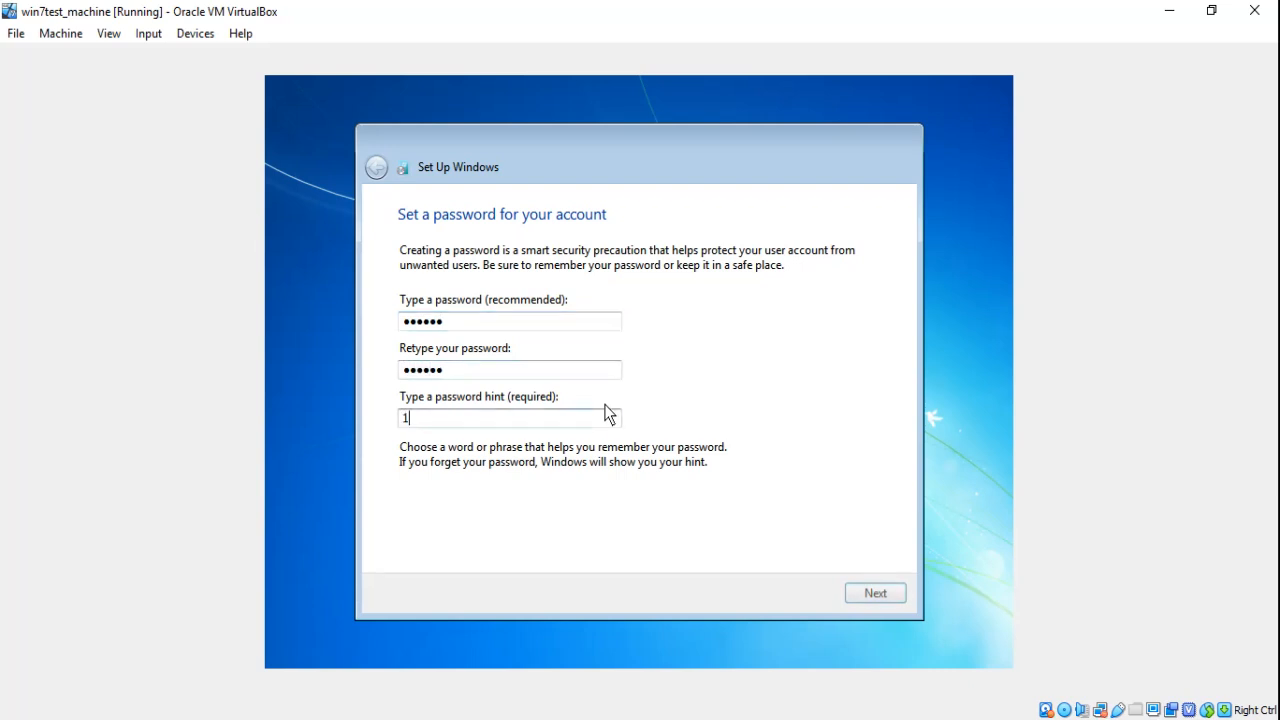
click(883, 591)
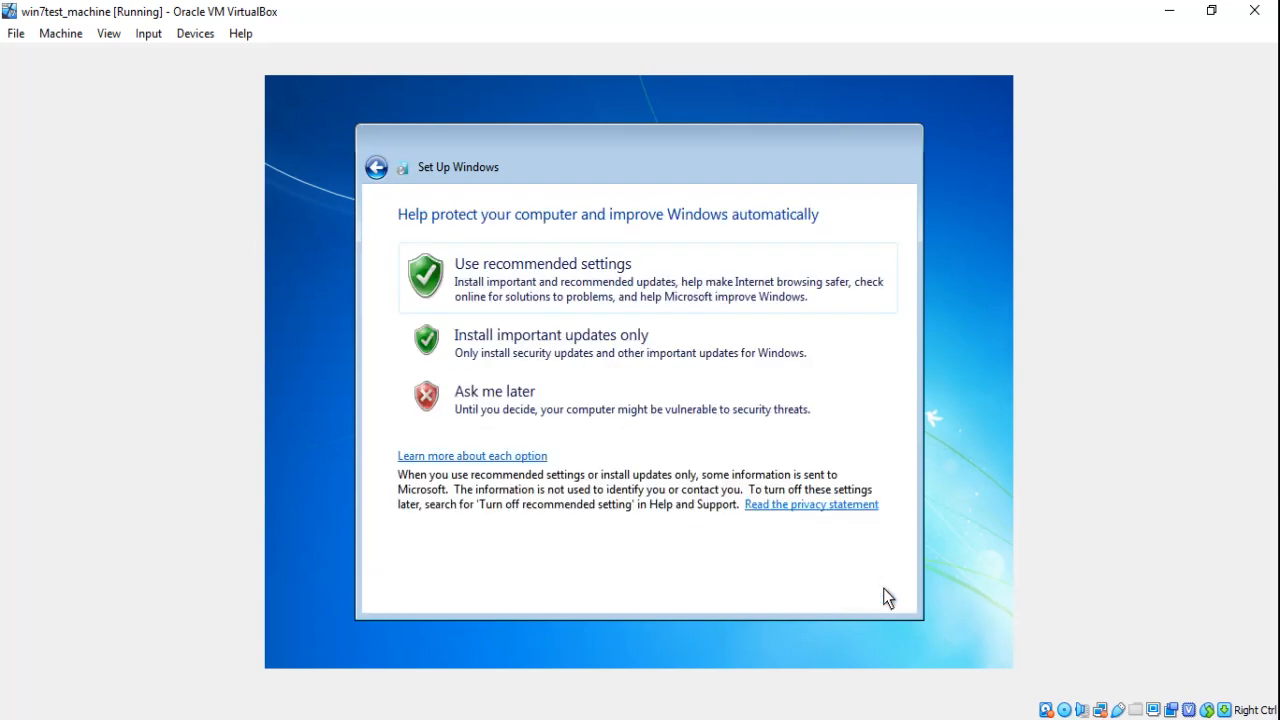
Choose Ask me later for updates, time zone (UTC+05:30) Chennai, Kolkata, Mumbai, New Delhi, and Public network
click(591, 409)
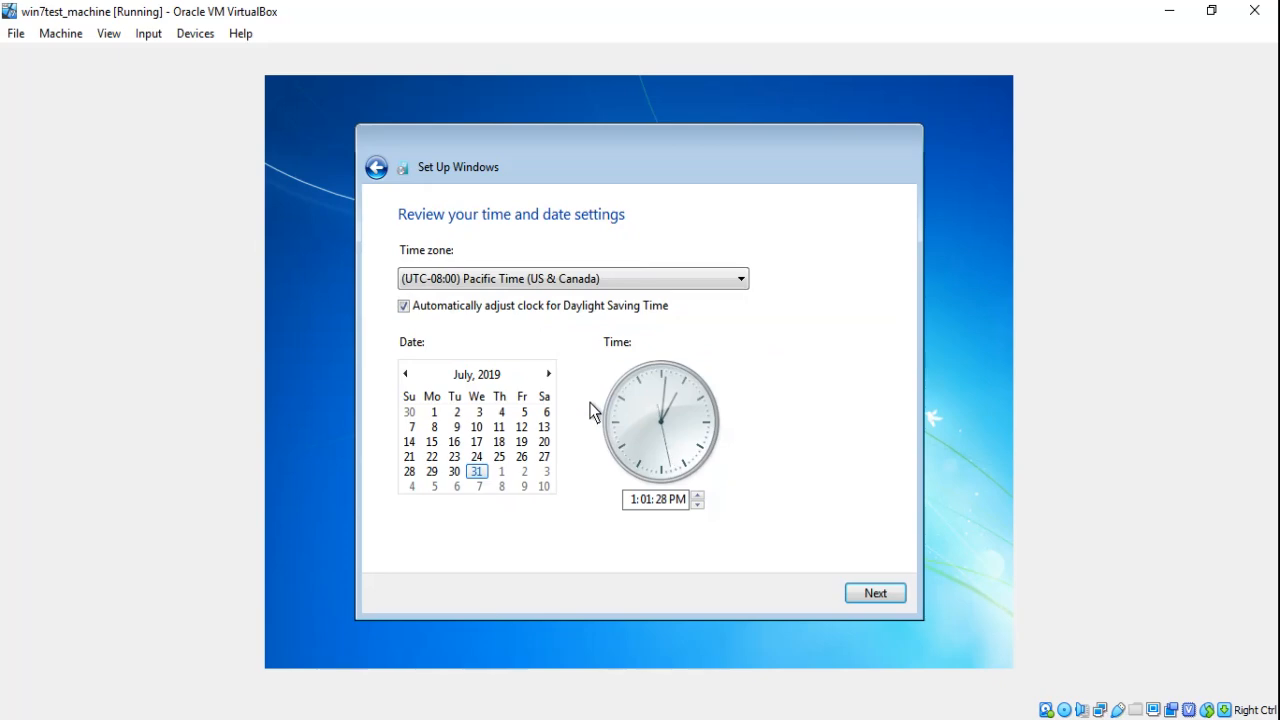
click(725, 283)
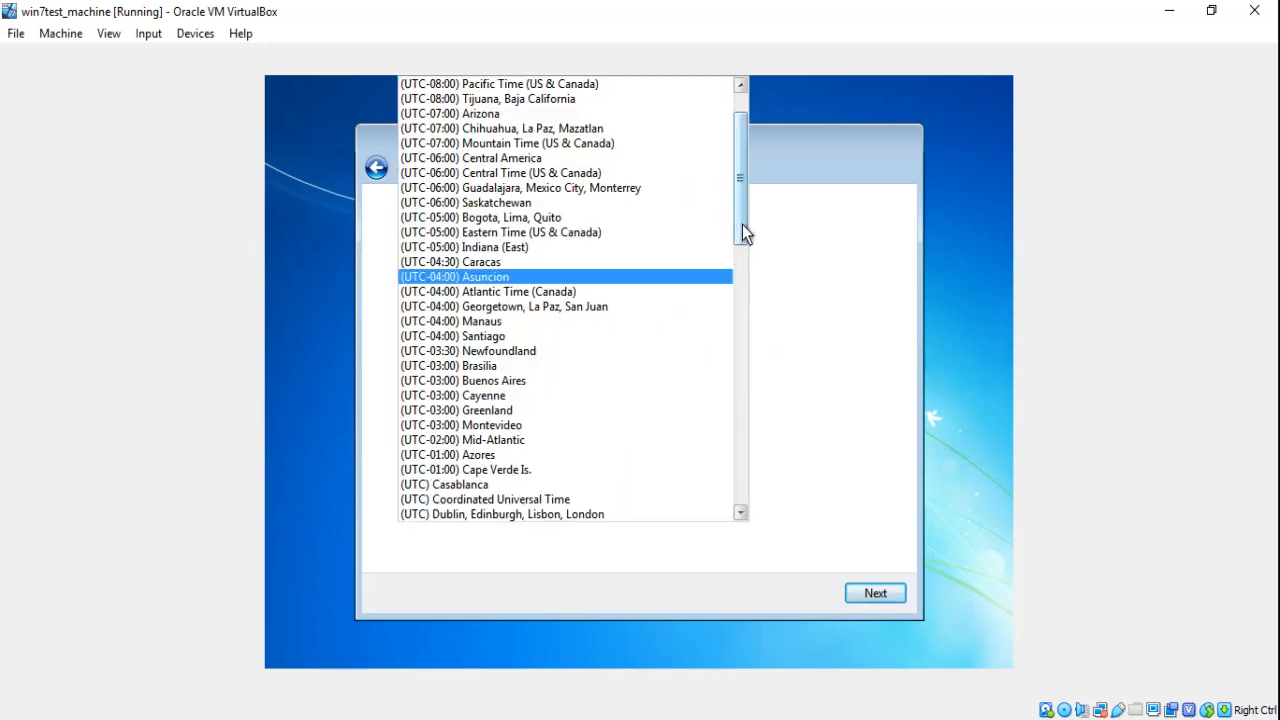
drag(742, 224, 744, 448)
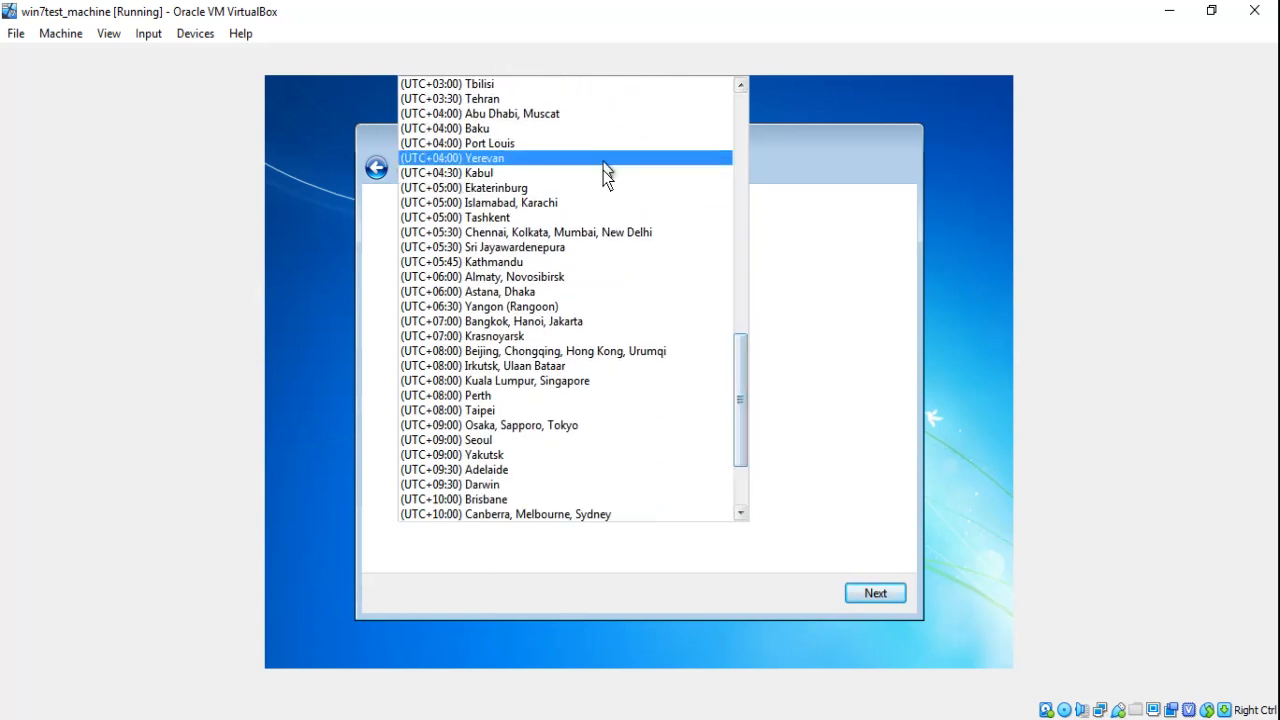
click(596, 234)
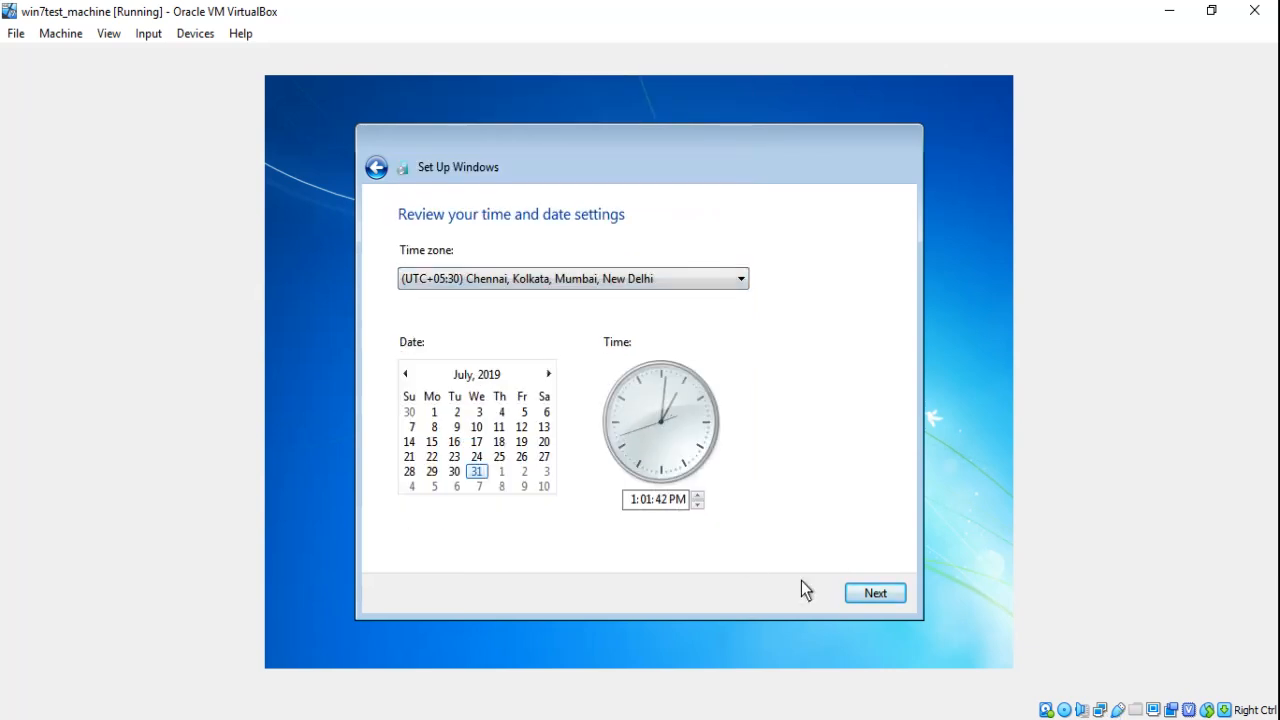
click(877, 593)
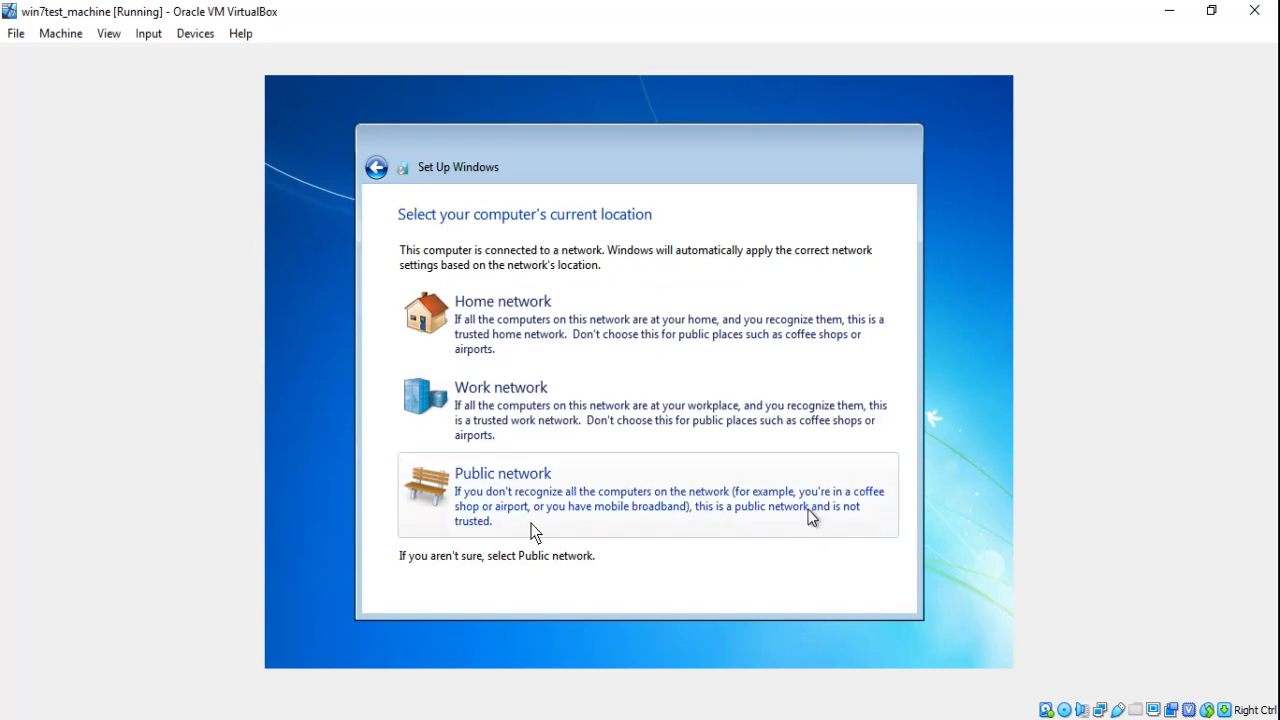
click(636, 493)
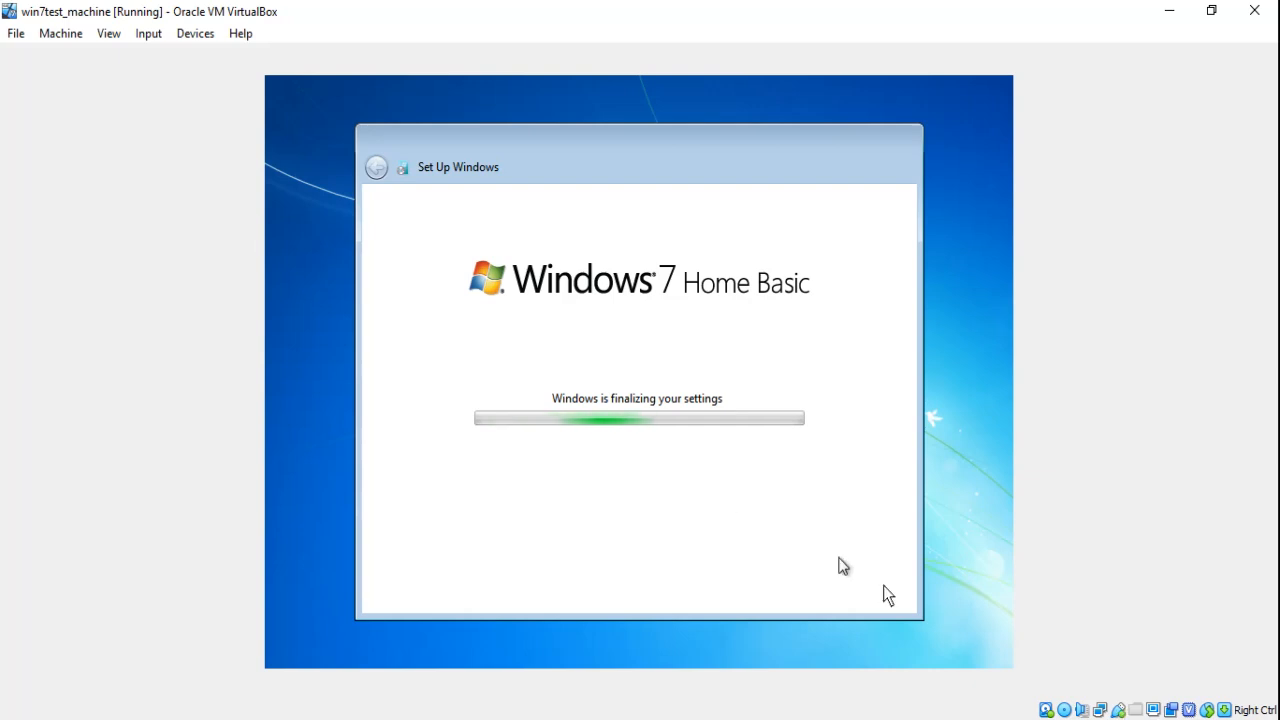
Skip the Select oem logo and Information dialog and wait for the Windows 7 desktop
click(1090, 719)
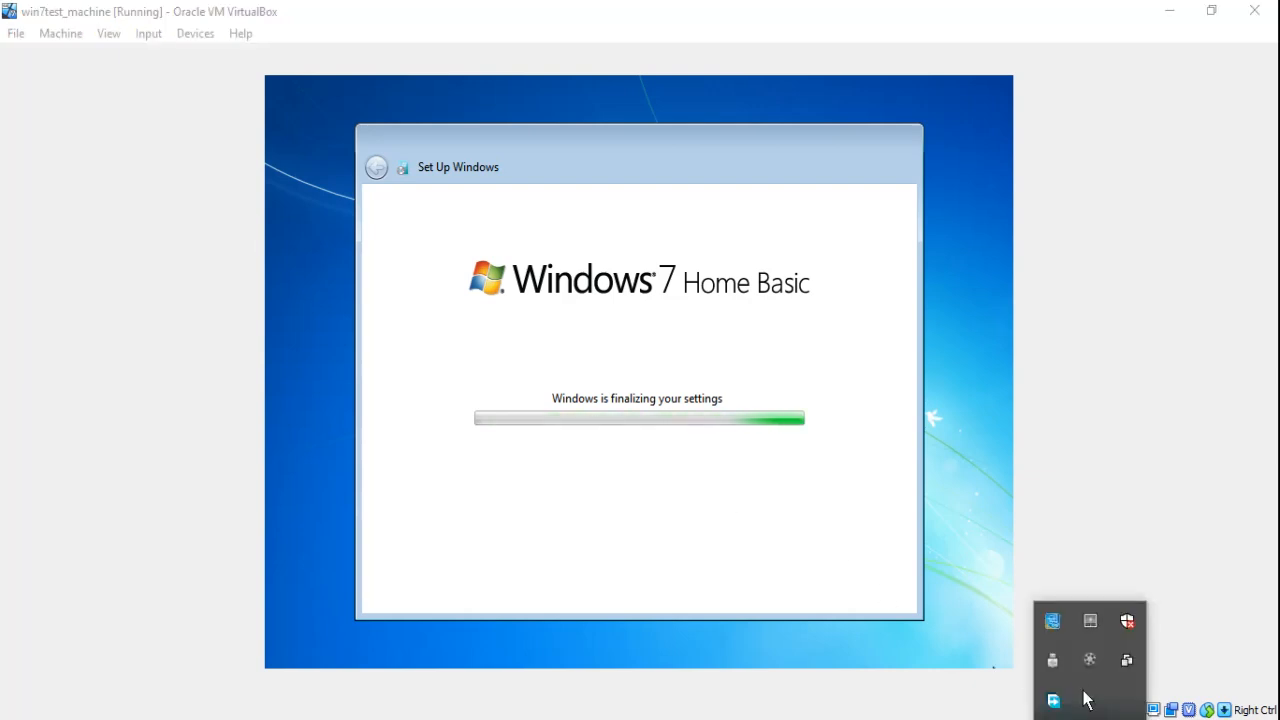
click(1090, 660)
click(1162, 676)
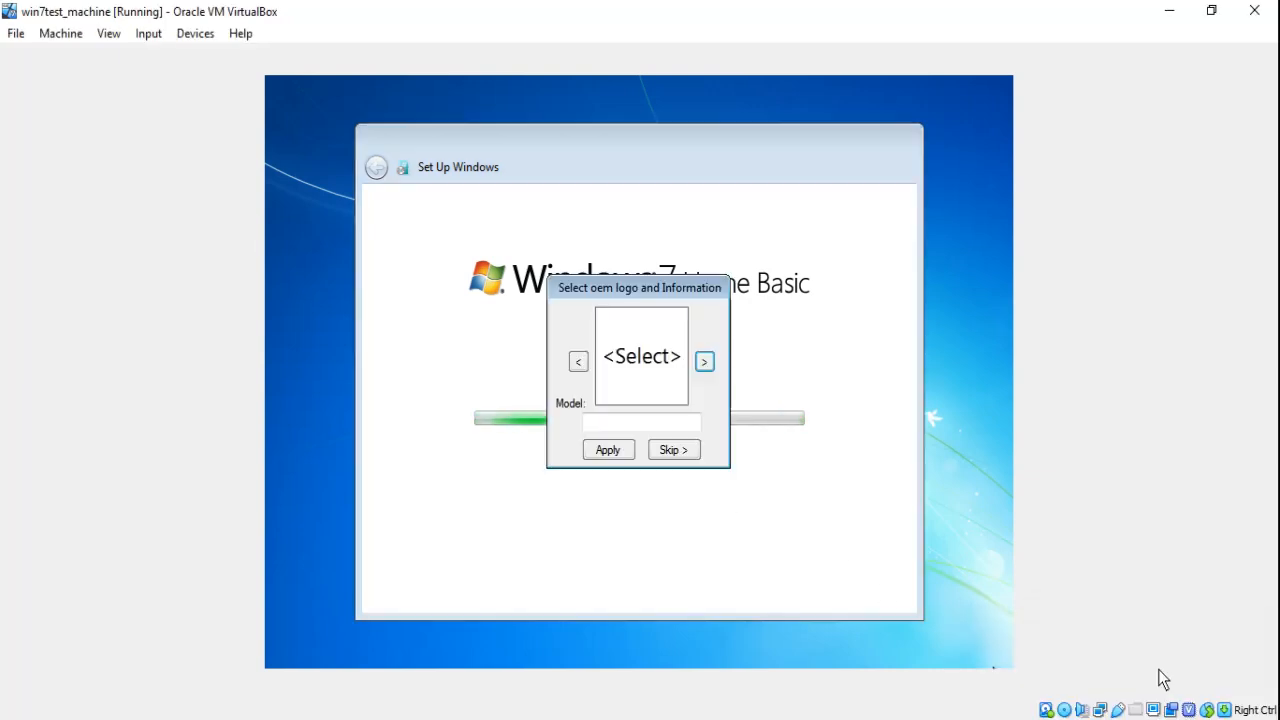
click(688, 450)
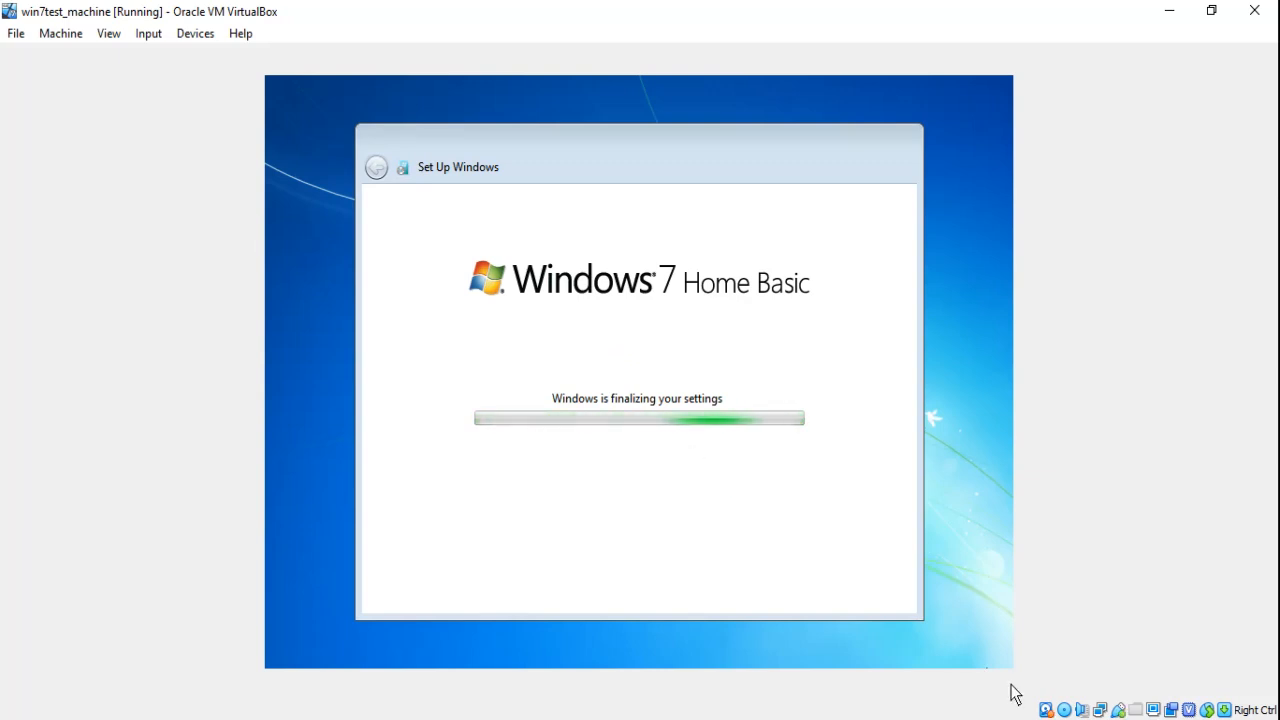
click(1093, 715)
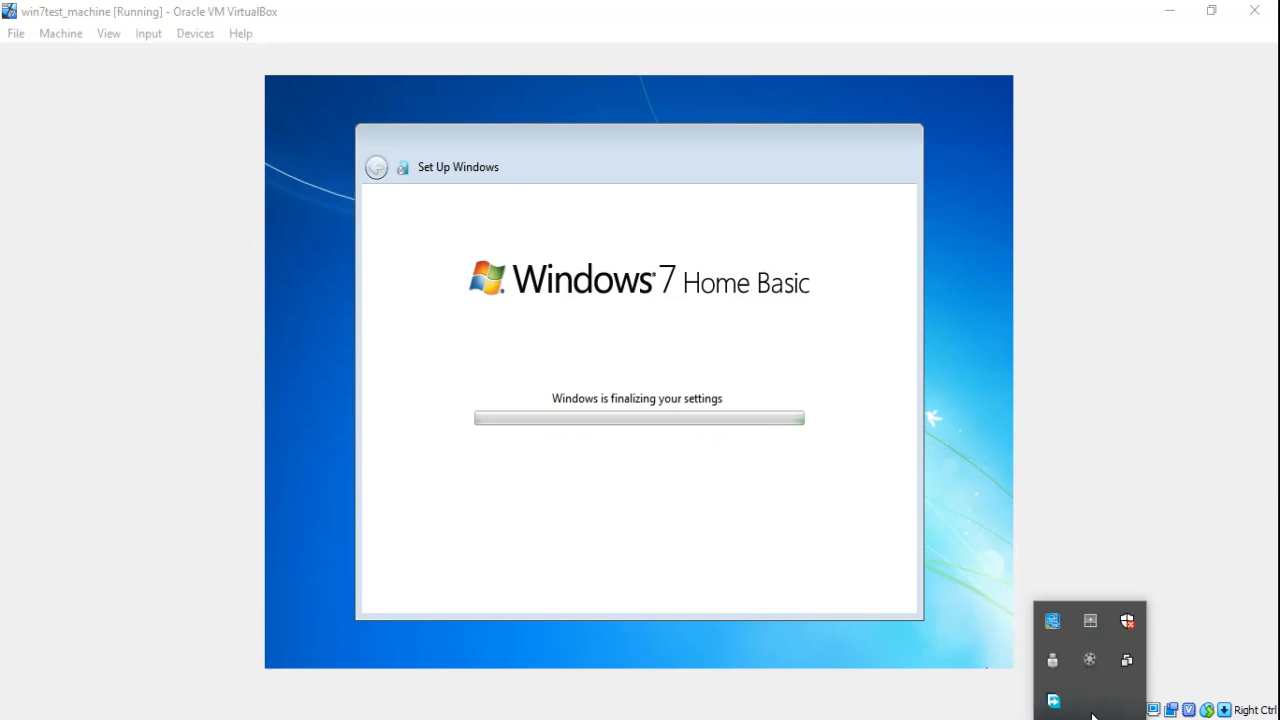
click(1090, 660)
click(1163, 668)
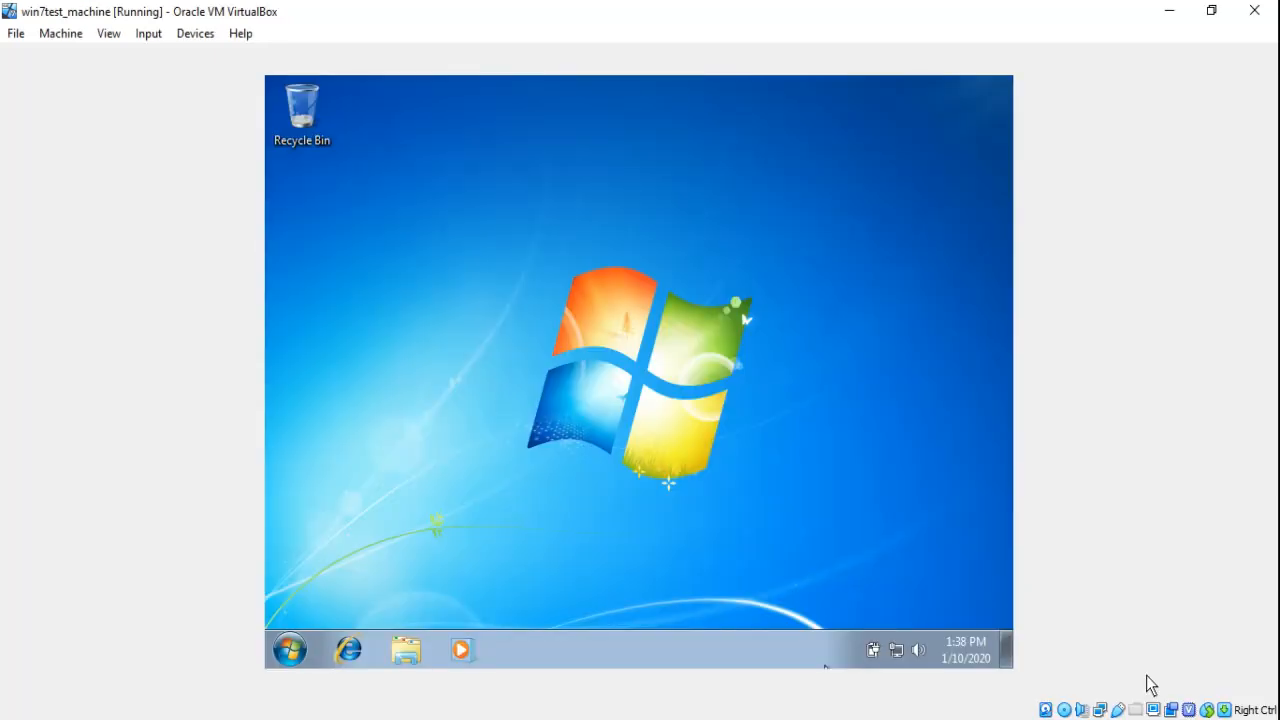